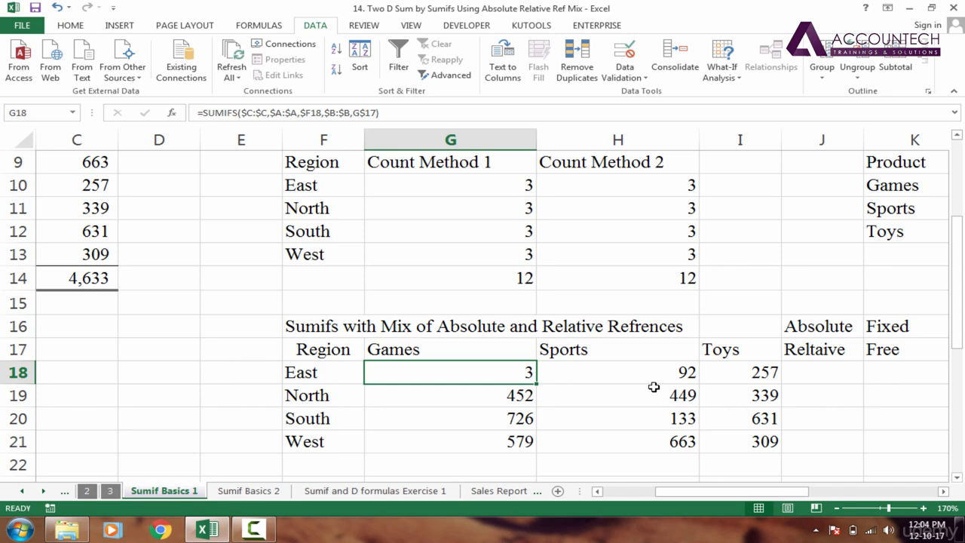
Add a new worksheet after Sumif Basics 1 and rename it Table Multiplication.
left_click(475, 324)
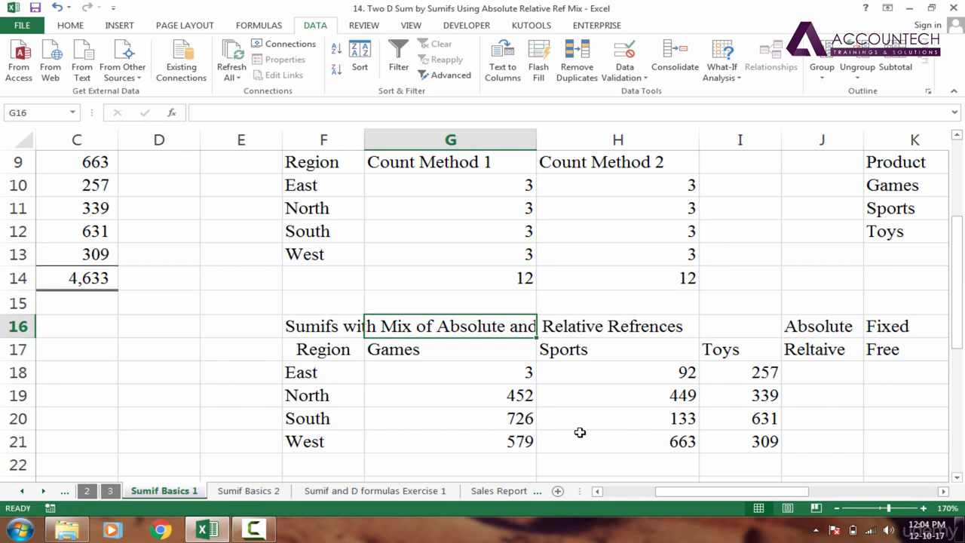
left_click(558, 492)
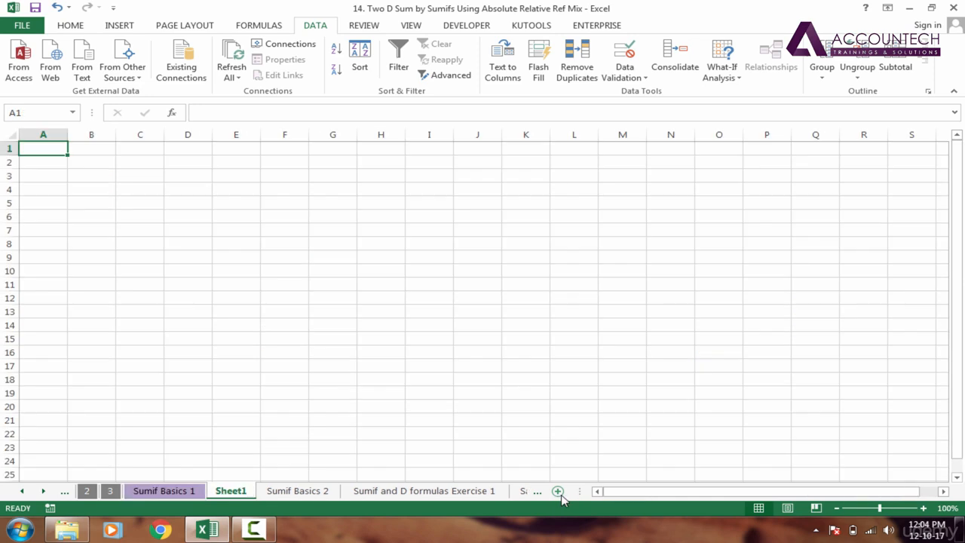
left_click(177, 493)
left_click(239, 495)
left_click_drag(240, 495, 279, 494)
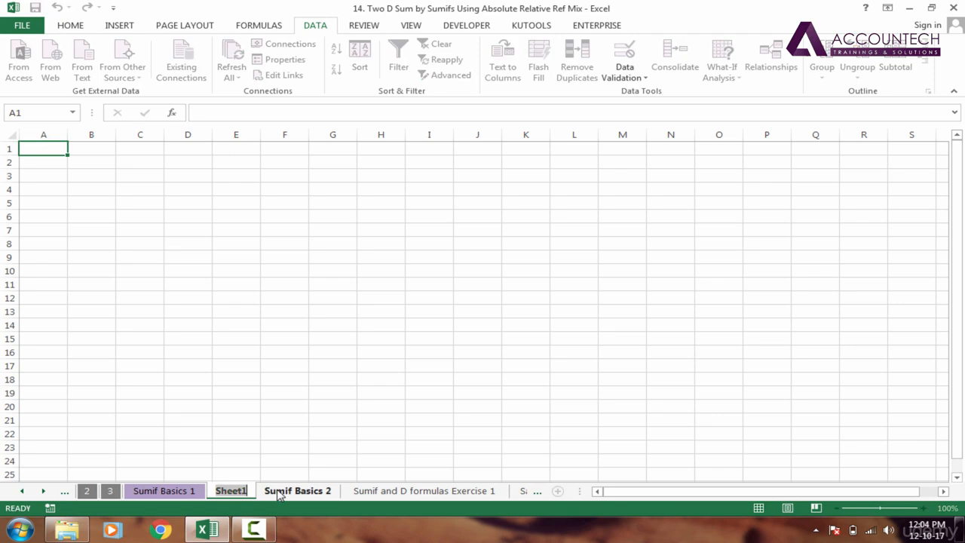
type("Table M")
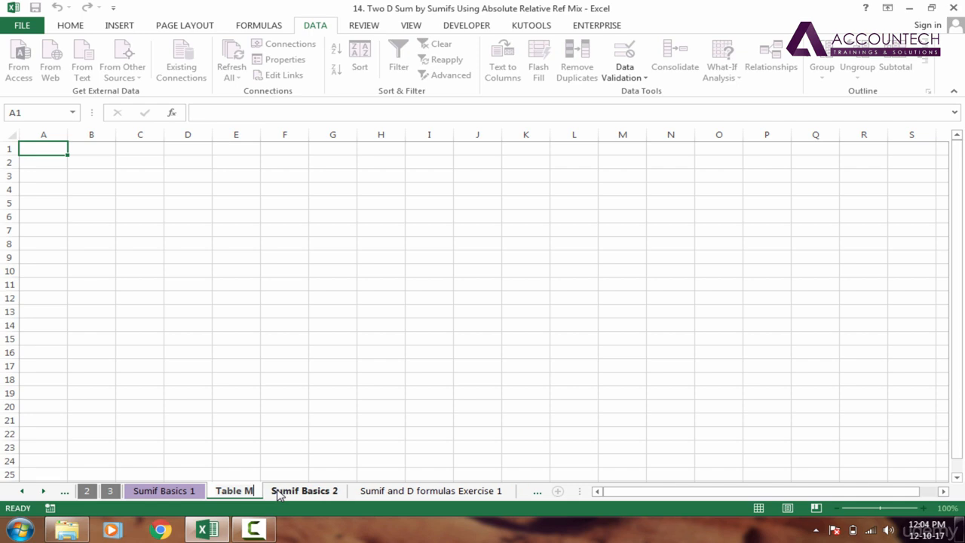
type("ultiple")
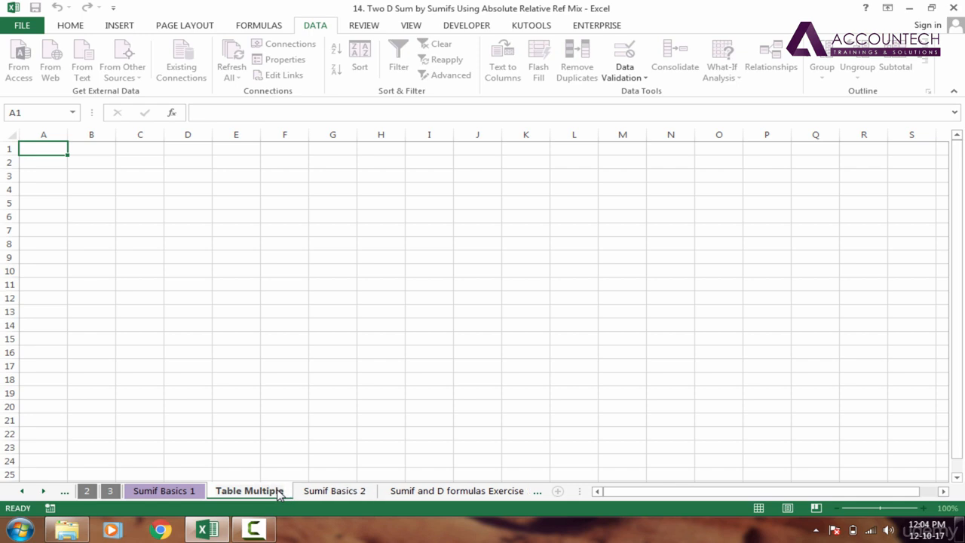
key("BackSpace")
type("ication")
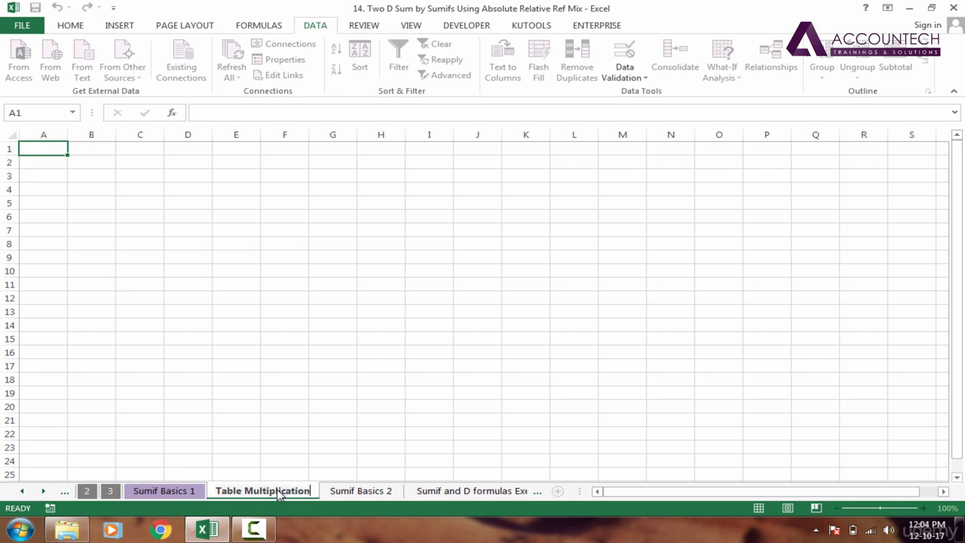
key("Return")
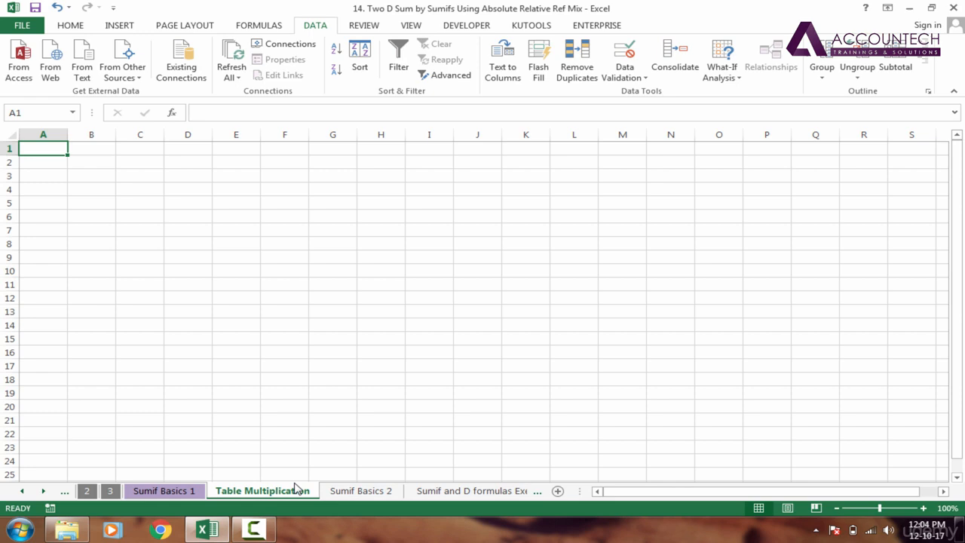
Enter 2 in cell A2 of the new sheet.
double_click(923, 509)
double_click(923, 509)
left_click(923, 509)
double_click(923, 509)
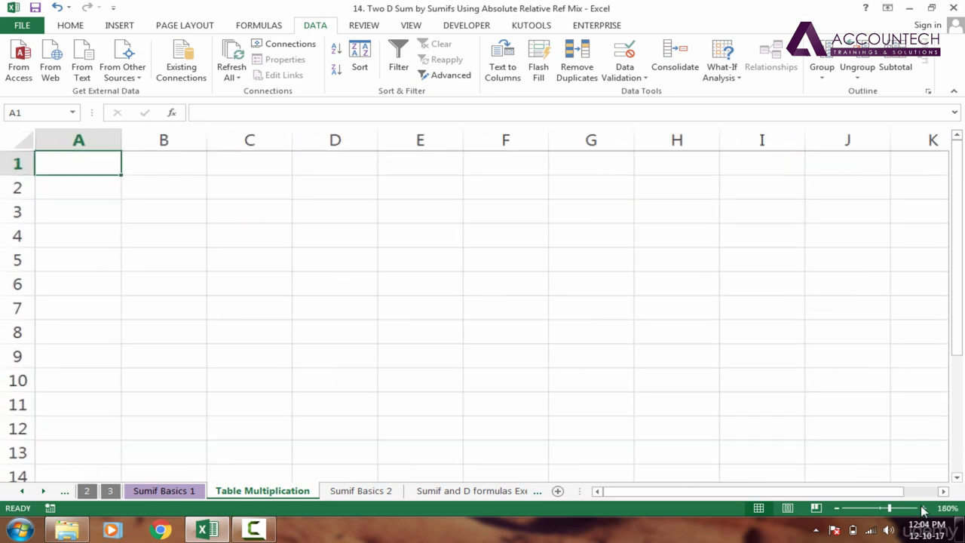
double_click(923, 509)
left_click(923, 509)
left_click(95, 193)
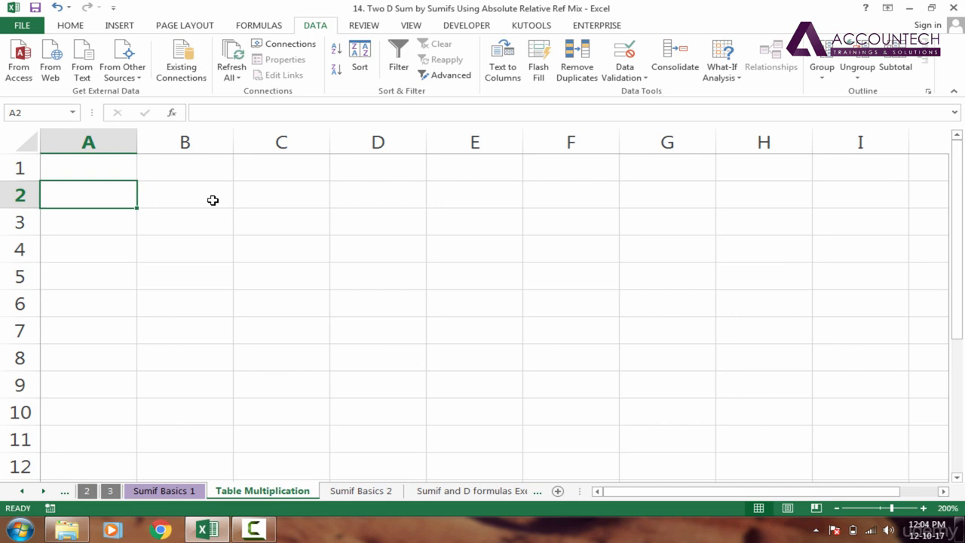
type("2")
key("Return")
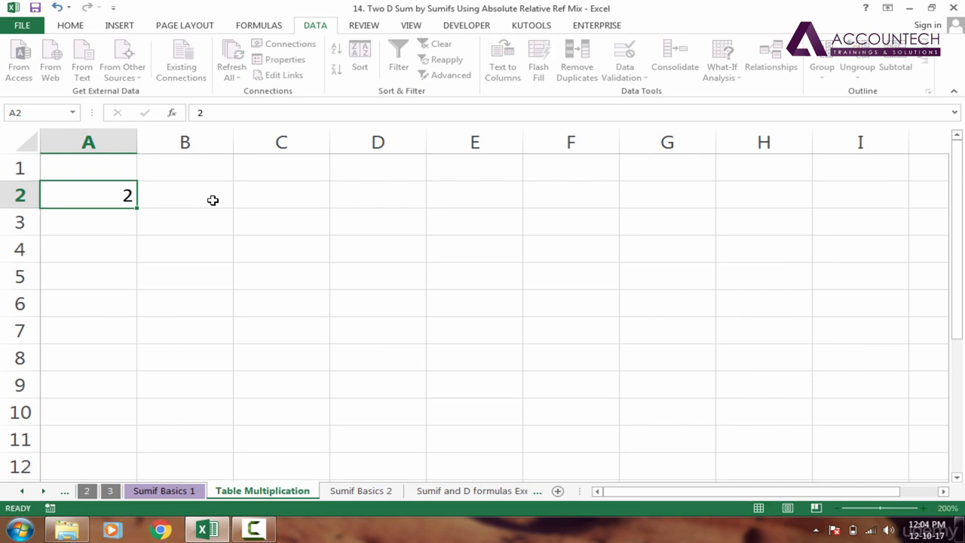
Replace the value in A2 with 1 and enter 1 in cell B1.
left_click(127, 197)
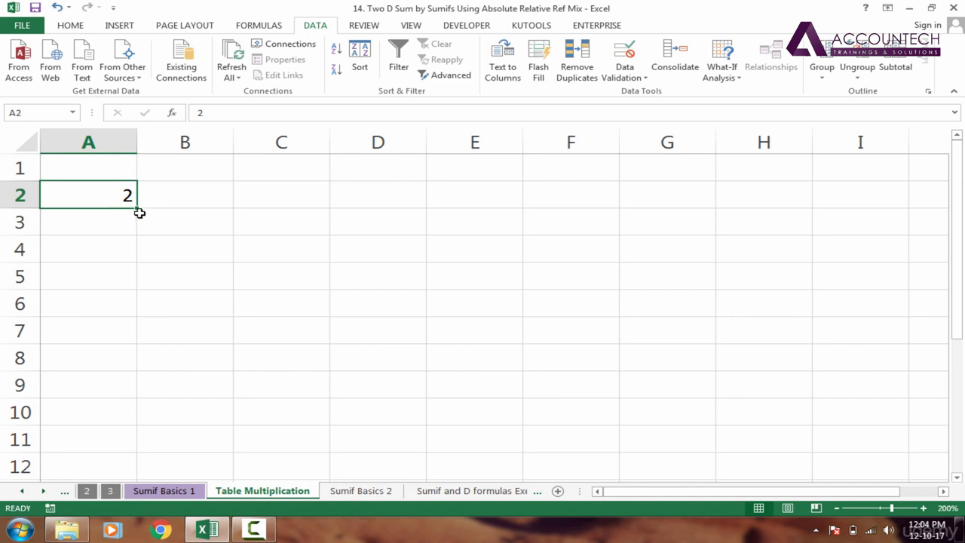
type("1")
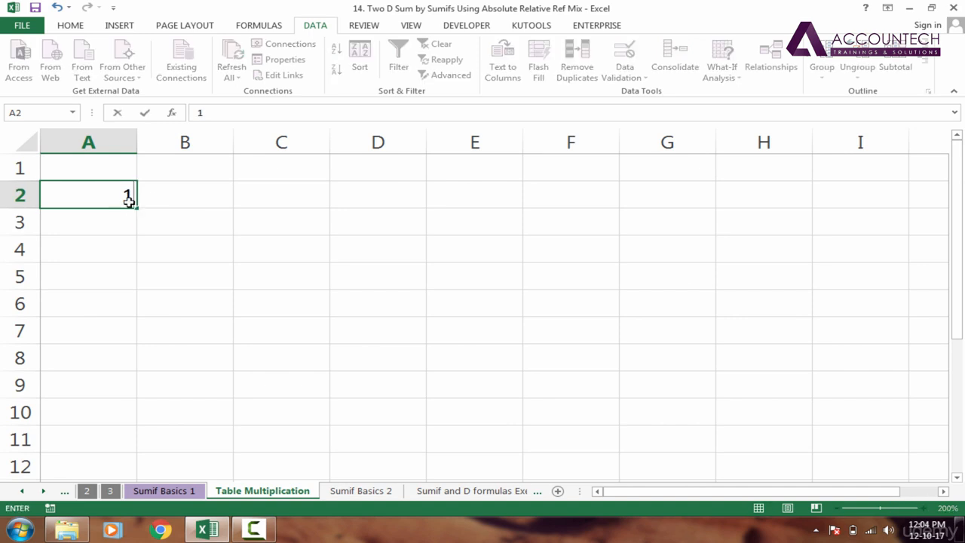
key("Return")
left_click(129, 198)
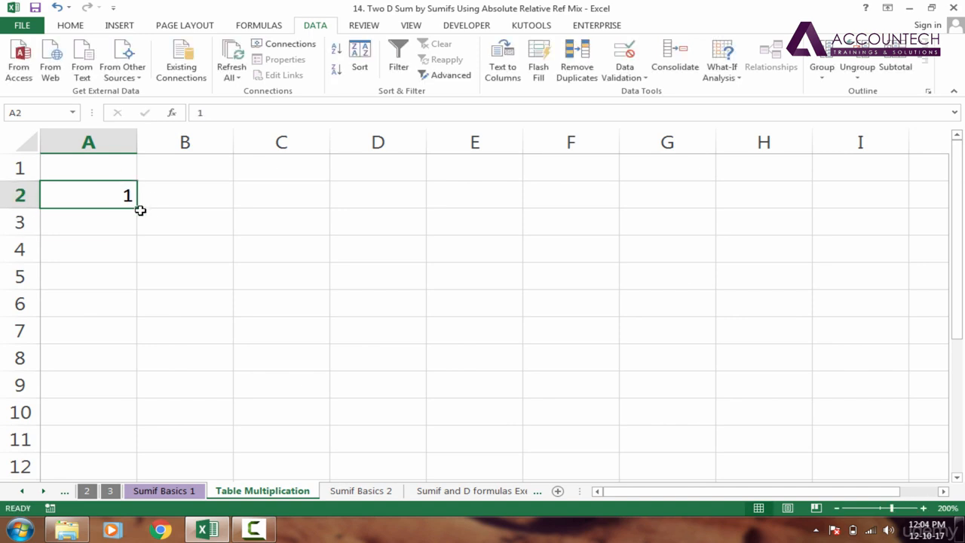
mouse_move(136, 209)
left_mouse_down()
mouse_move(112, 382)
mouse_move(132, 287)
mouse_move(123, 211)
left_mouse_up()
left_click(192, 173)
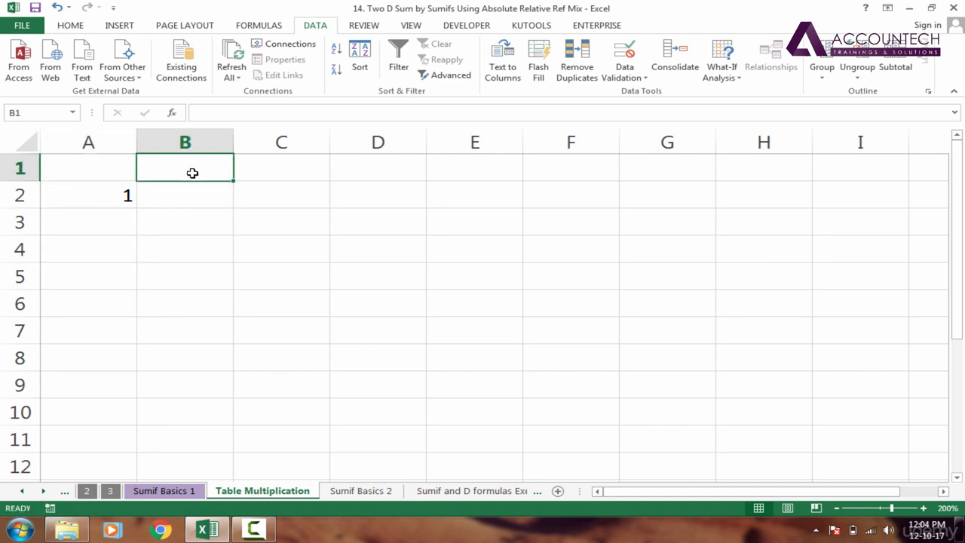
type("1")
key("Tab")
Try filling the number in A2 down to A11 as a series, and undo the fill.
left_click(119, 197)
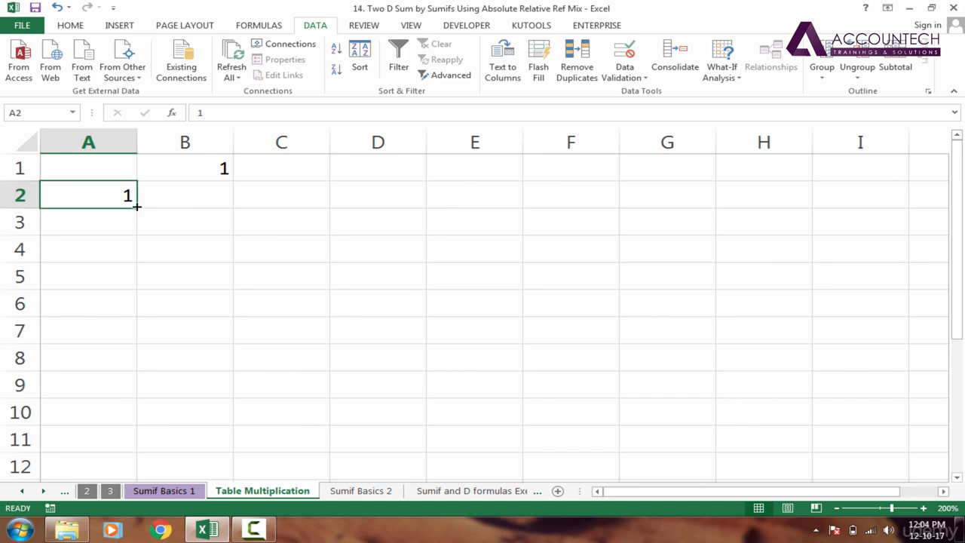
left_click_drag(136, 205, 105, 455)
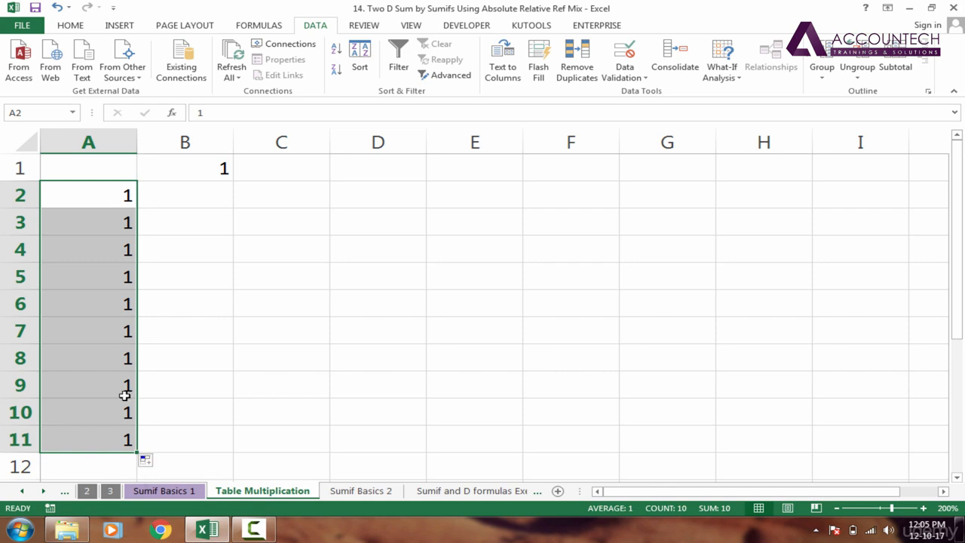
left_click(150, 463)
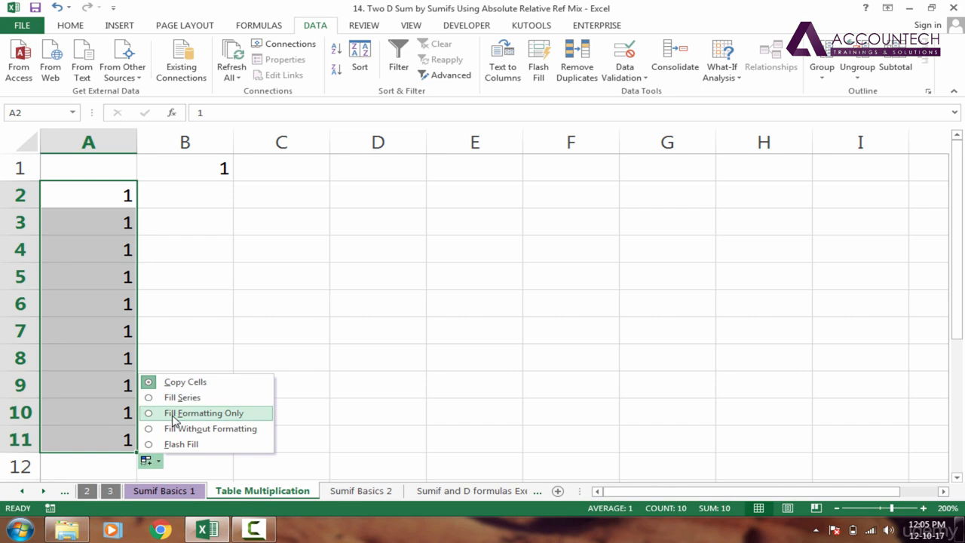
left_click(174, 397)
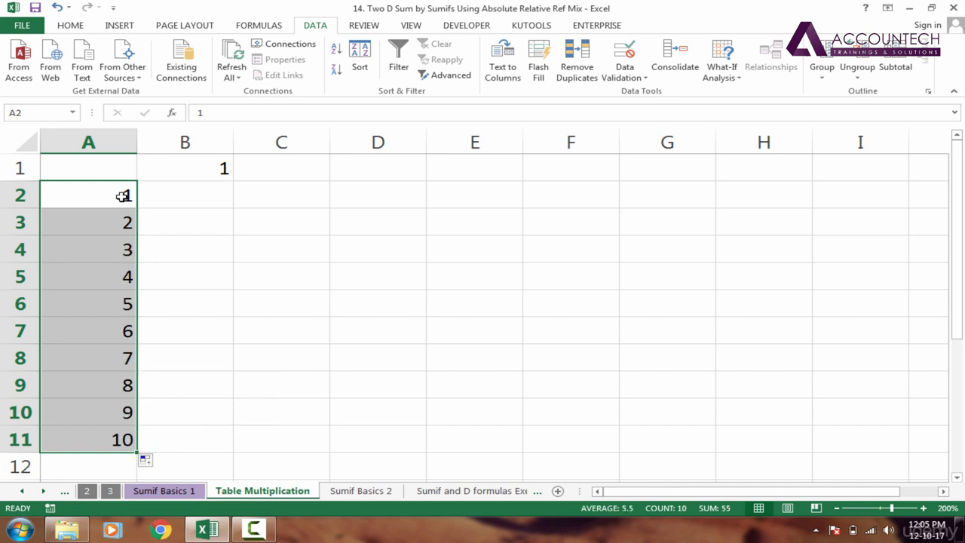
key("ctrl+z")
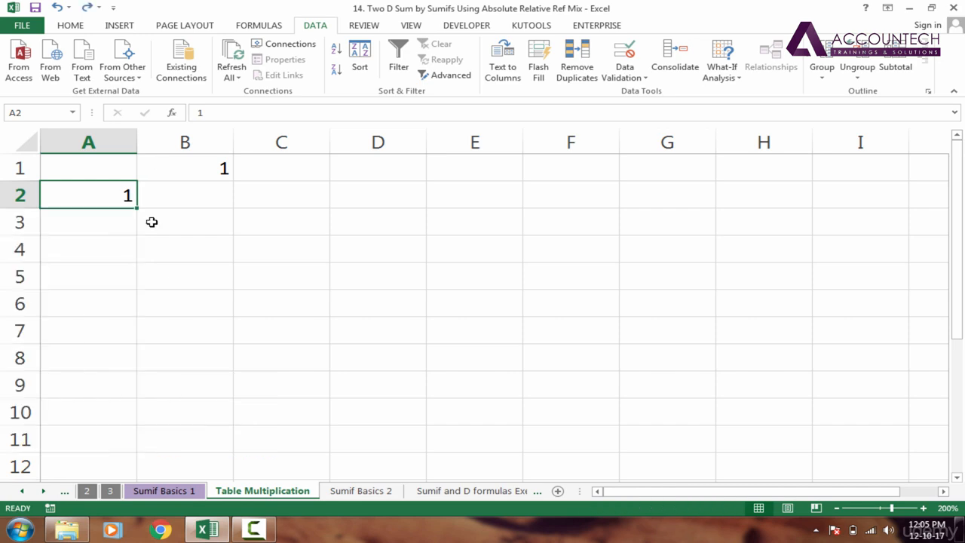
Enter 2 in A3 and extend the A2:A3 pattern down to A11 so column A runs from 1 to 10.
left_click(119, 219)
left_click(127, 200)
left_click(130, 224)
type("2")
key("Return")
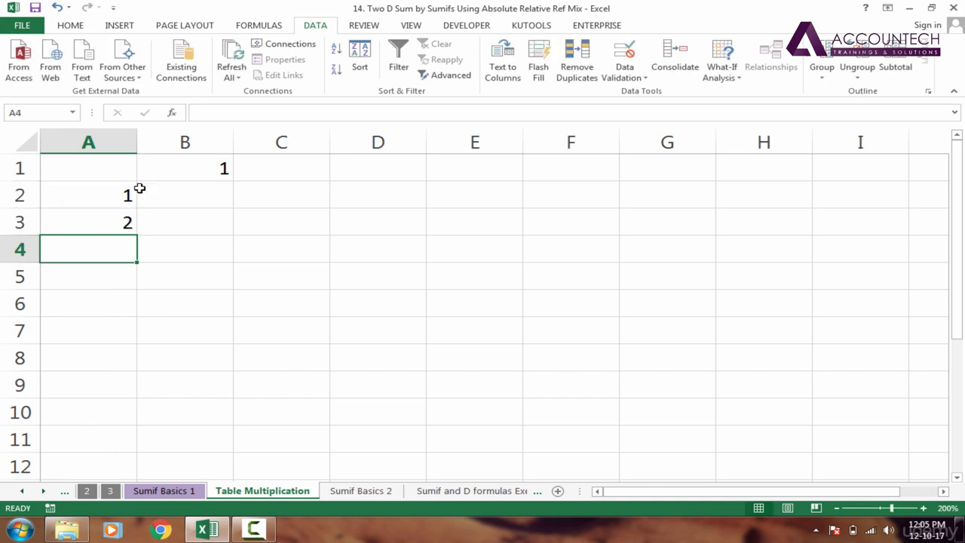
left_click_drag(122, 192, 129, 449)
left_click(152, 440)
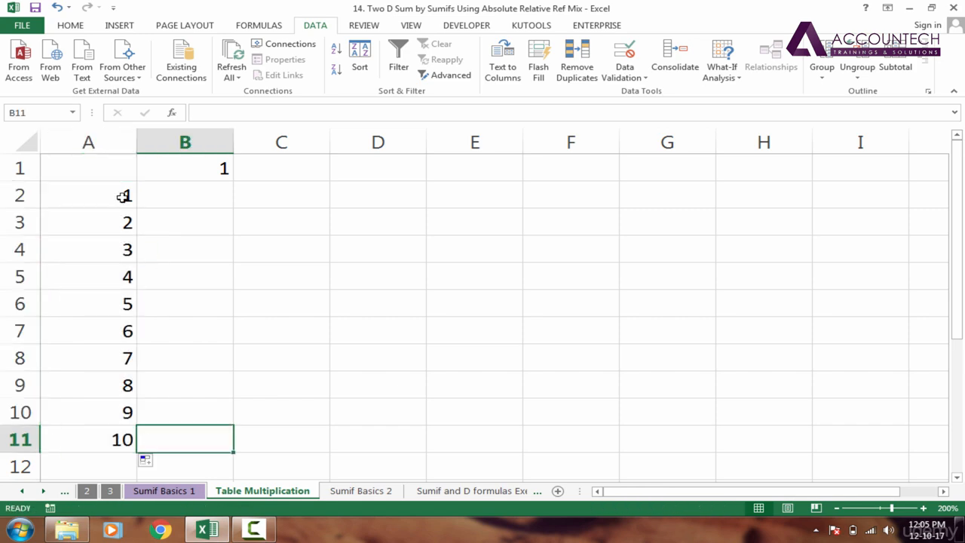
Fill B1 across to I1 as a series so the header row runs from 1 to 8.
left_click(120, 196)
left_click(241, 172)
left_click(224, 169)
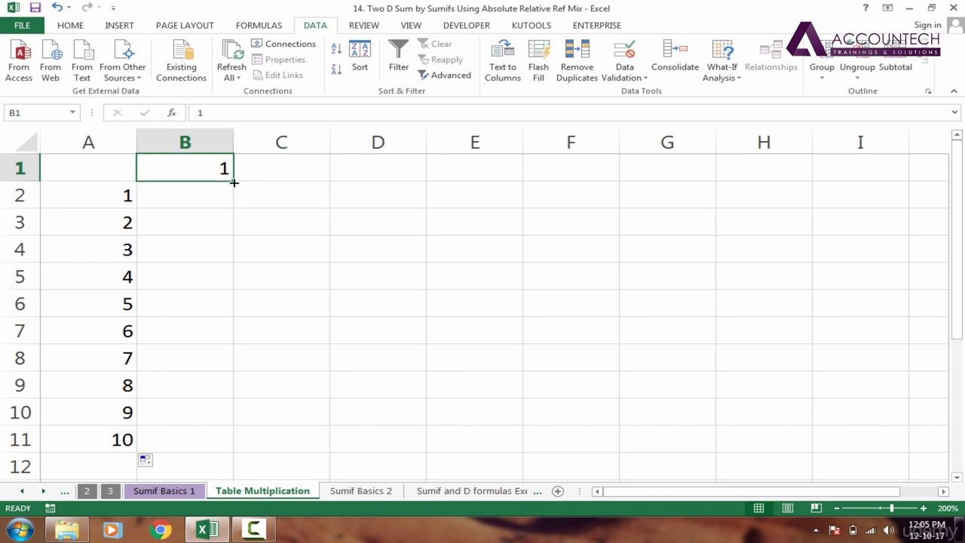
left_click_drag(233, 183, 910, 172)
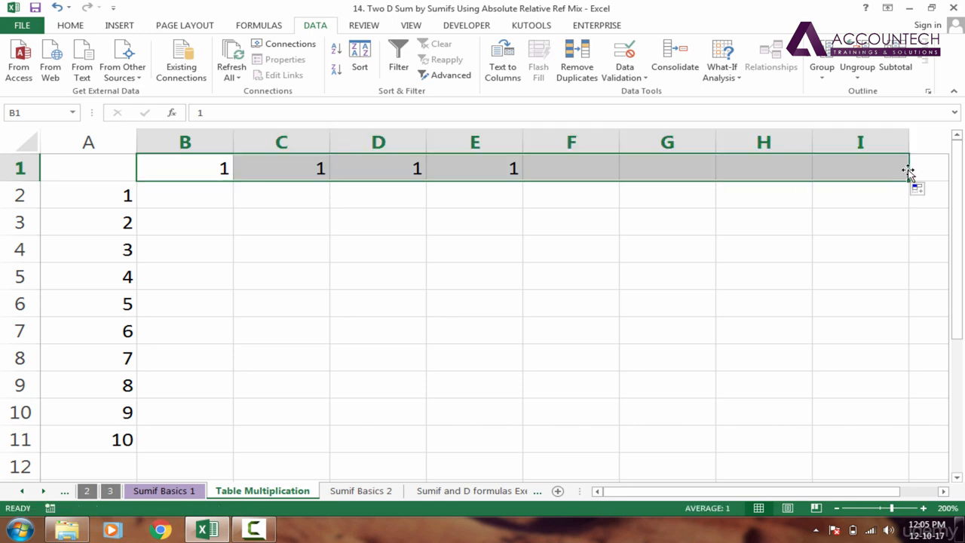
left_click(920, 190)
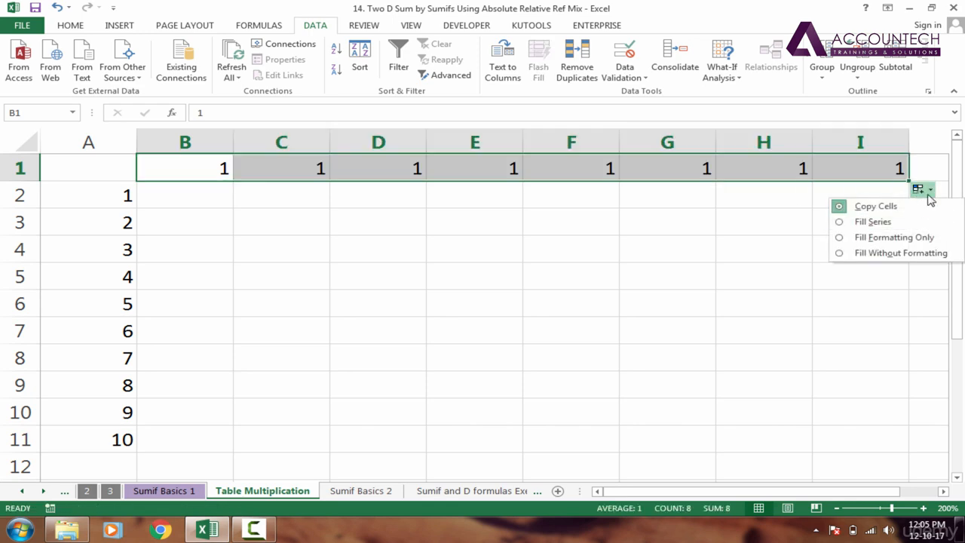
left_click(930, 192)
left_click(930, 192)
left_click(898, 224)
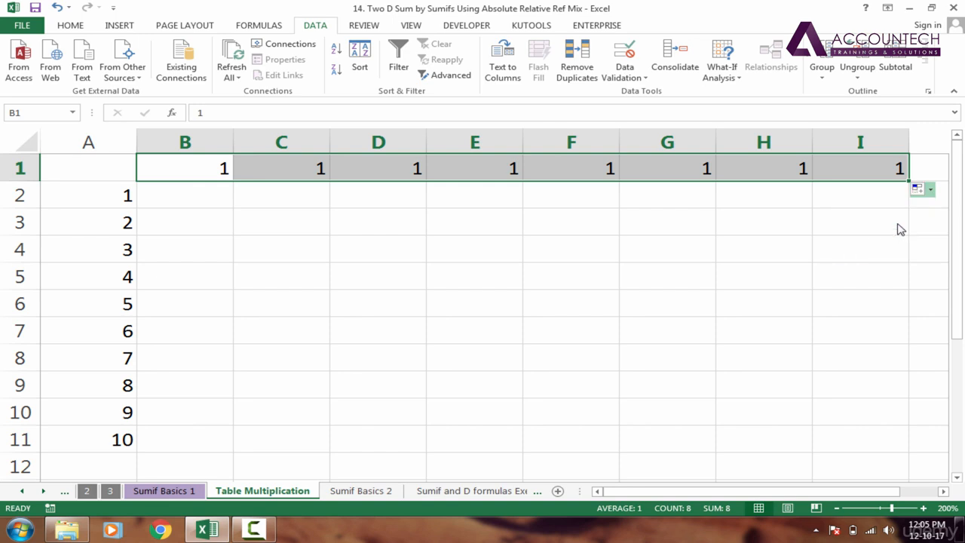
Extend the header row from I1 to K1 as a series, adding 9 and 10.
left_click(926, 174)
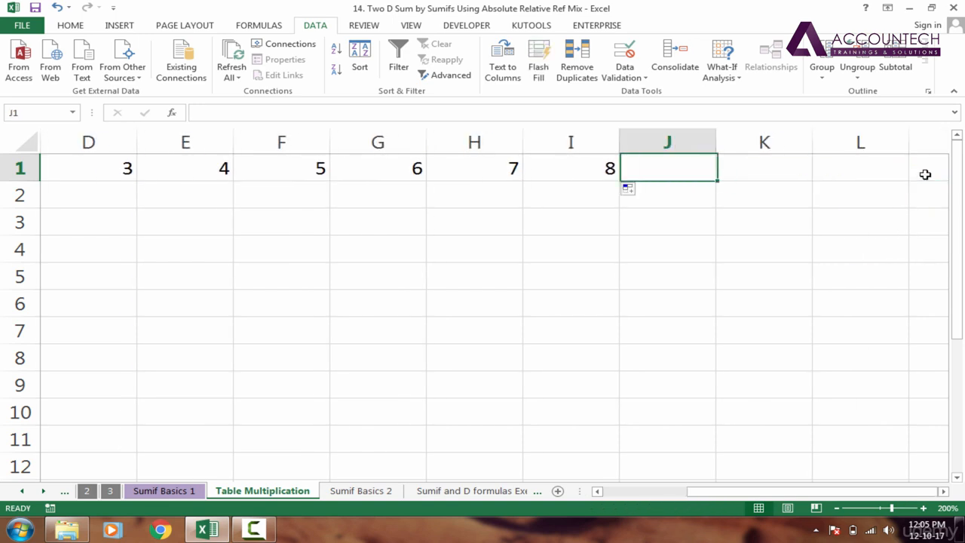
left_click(615, 174)
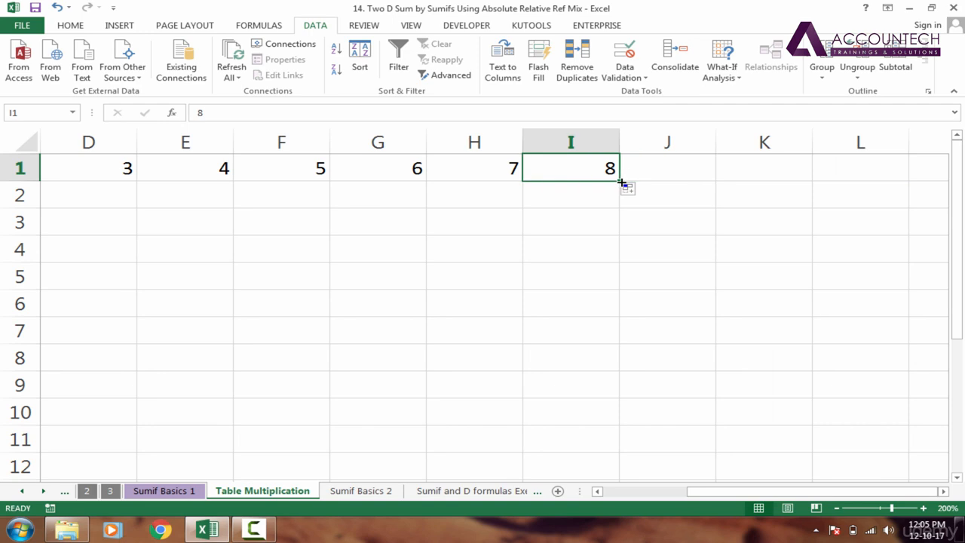
left_click_drag(622, 182, 806, 181)
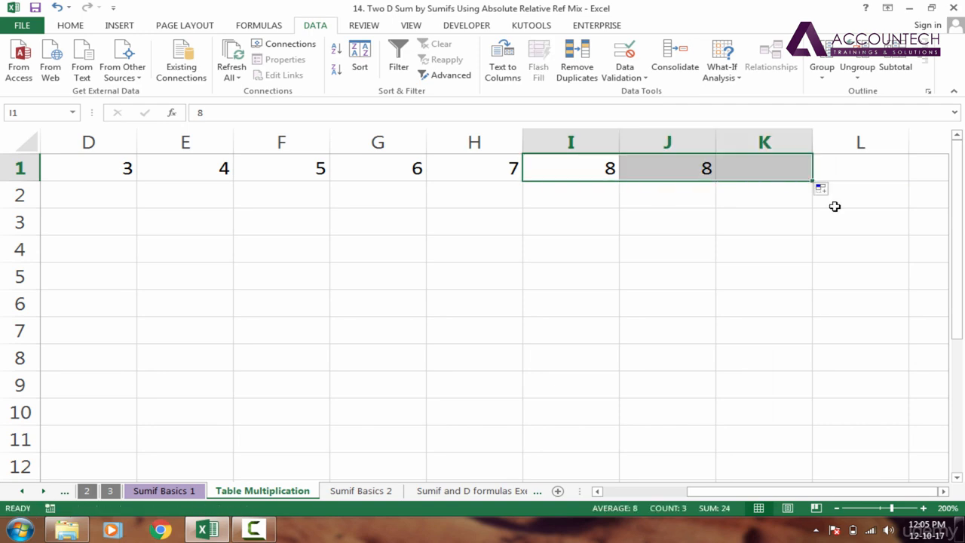
left_click(822, 190)
left_click(833, 222)
Enter the formula =A2*B1 in cell B2 to multiply the first row number by the first column header.
left_click(670, 202)
key("Left")
key("Left")
key("Left")
key("Left")
key("Left")
key("Left")
key("Left")
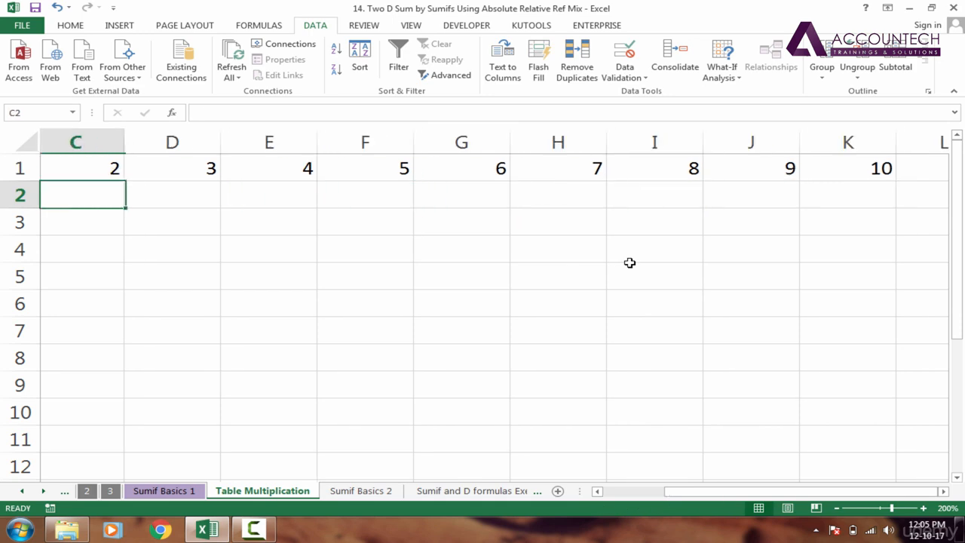
key("Left")
key("Left")
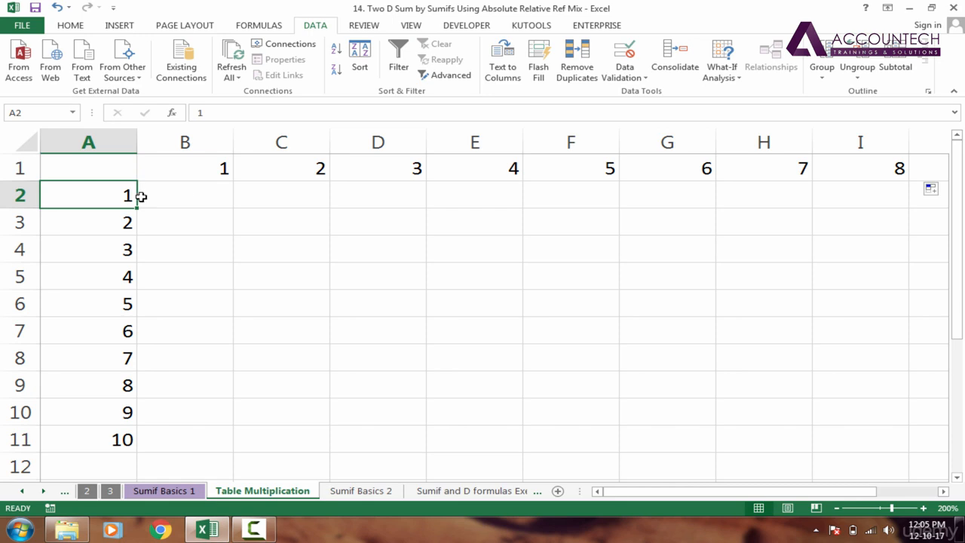
left_click(186, 199)
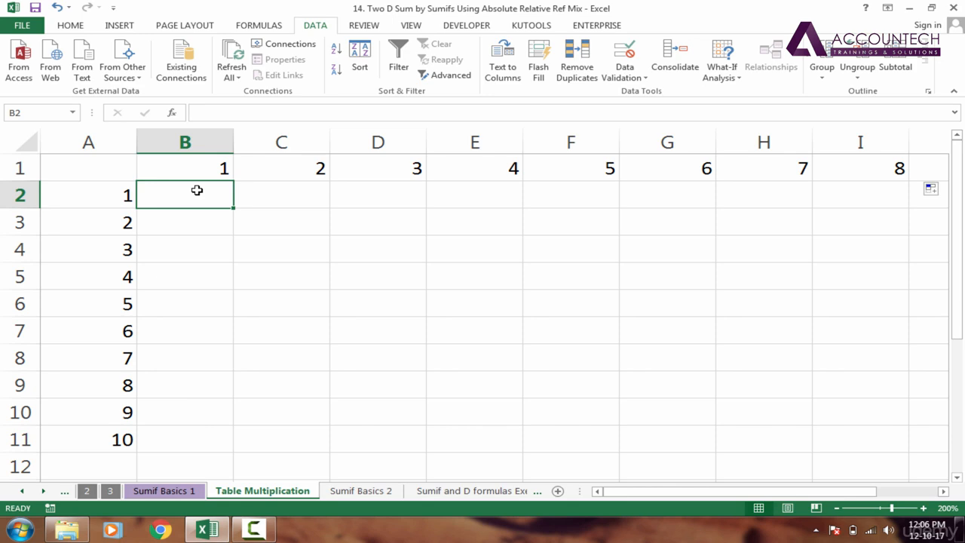
type("=")
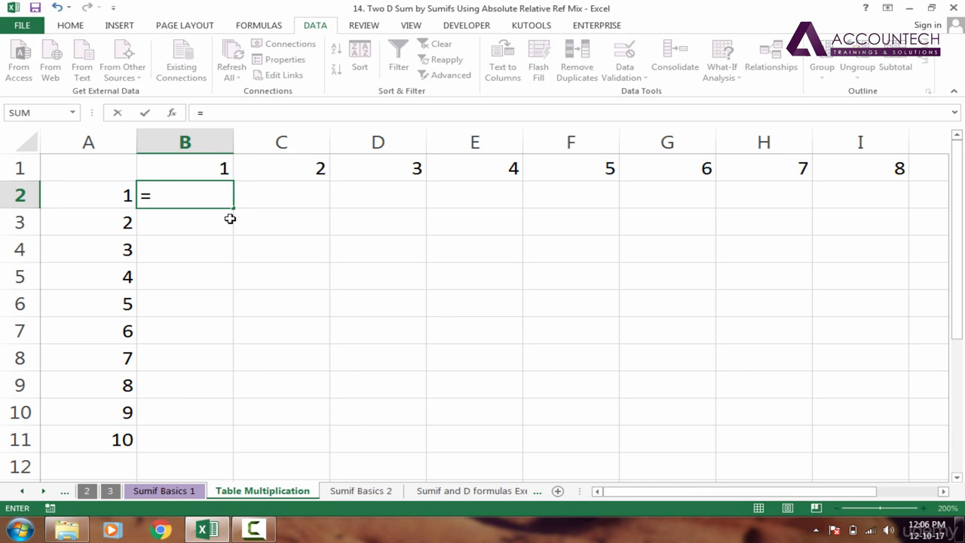
left_click(111, 198)
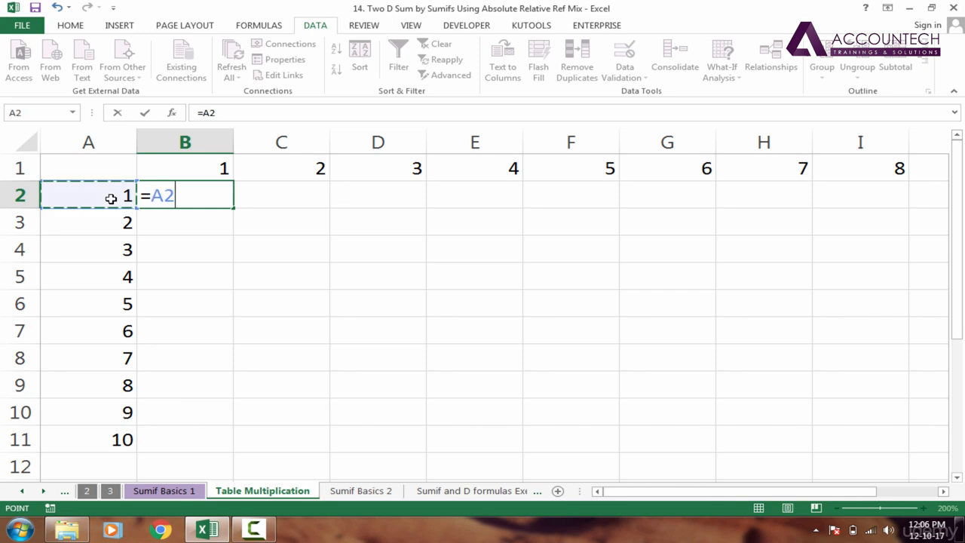
type("*")
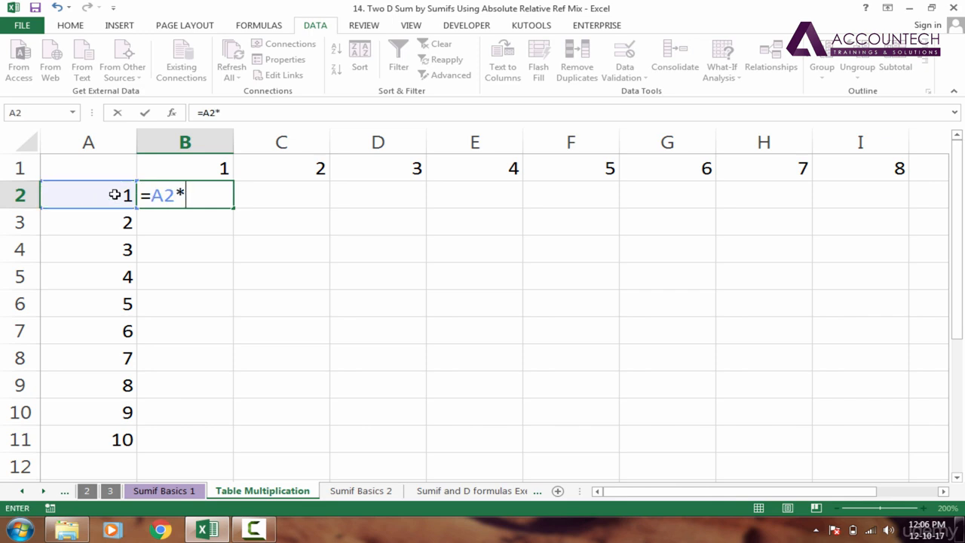
left_click(209, 175)
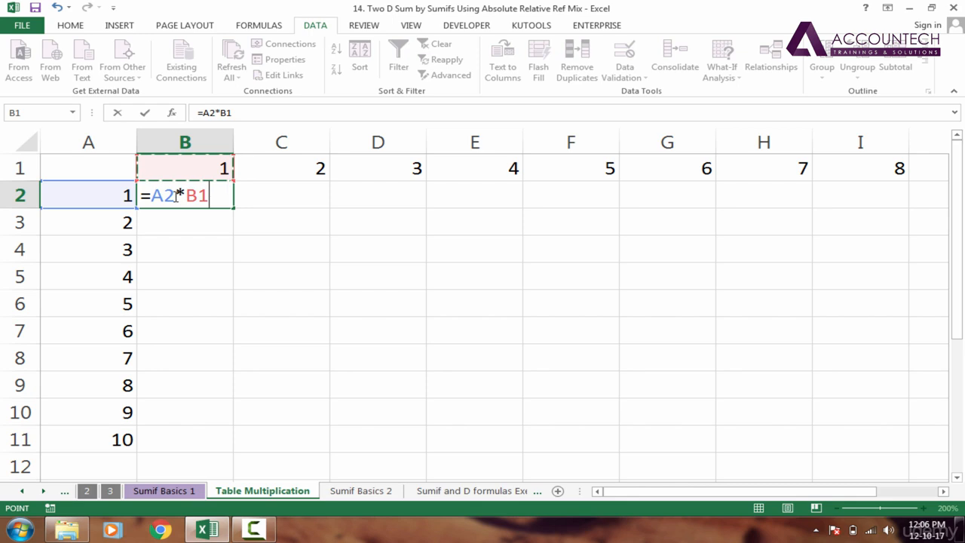
key("Return")
left_click(221, 194)
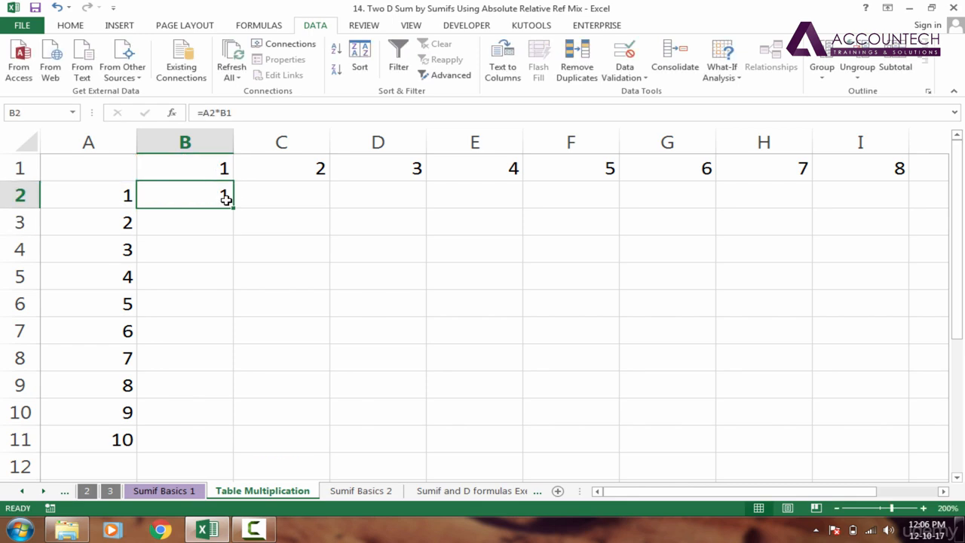
Copy B2's formula across to C2 and open it to inspect which cells it references.
left_click(112, 201)
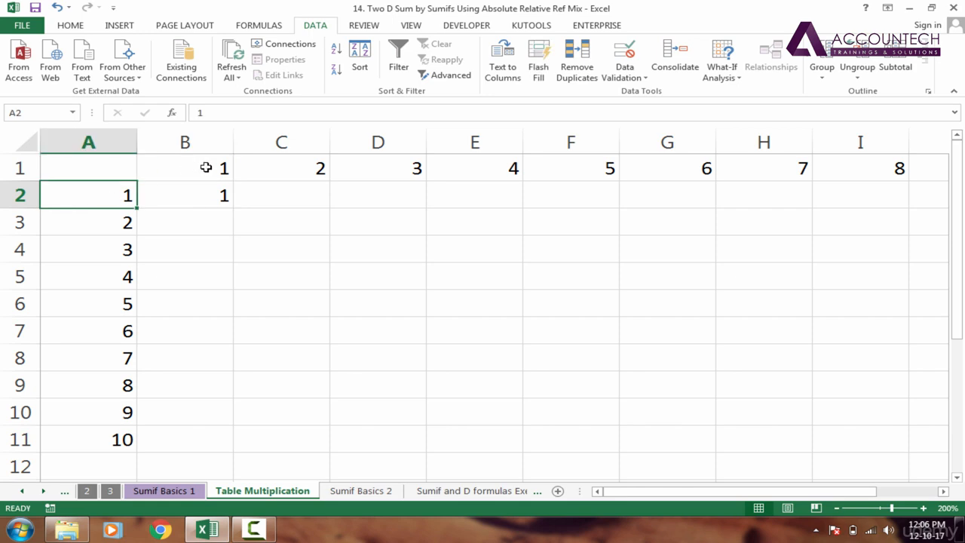
left_click(216, 199)
left_click_drag(234, 209, 317, 209)
left_click(298, 202)
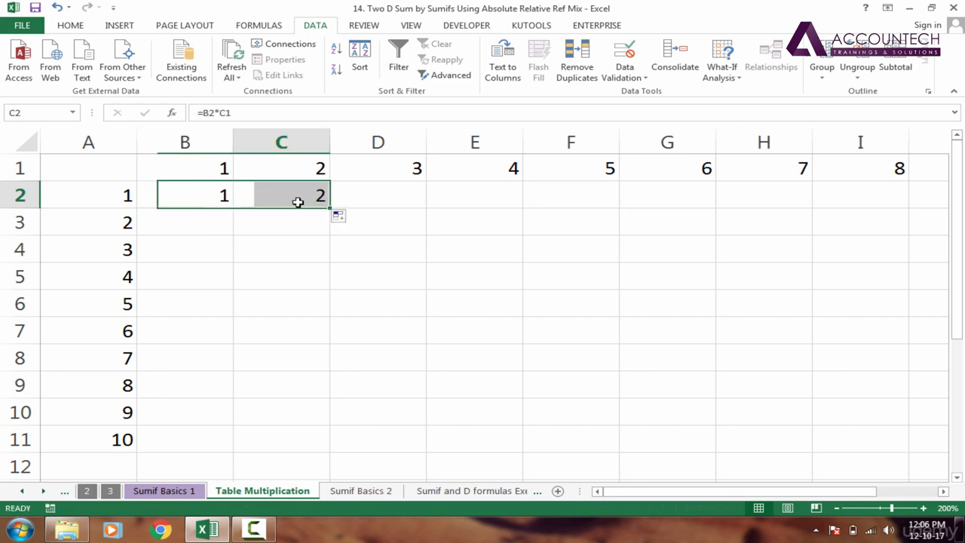
double_click(298, 202)
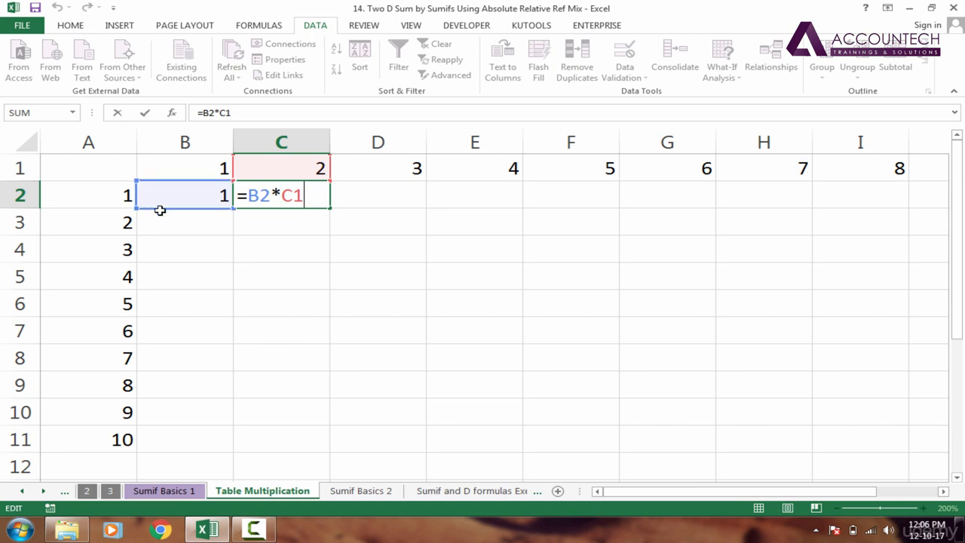
Try moving the first reference in C2's formula from B2 to A2, cancel the edit and clear C2.
left_click_drag(159, 212, 106, 197)
double_click(300, 192)
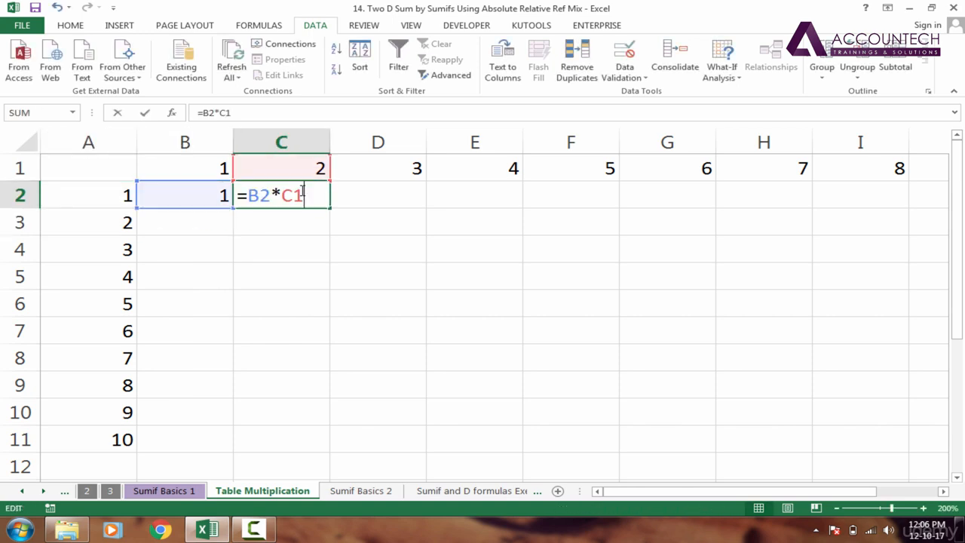
left_click_drag(128, 205, 119, 209)
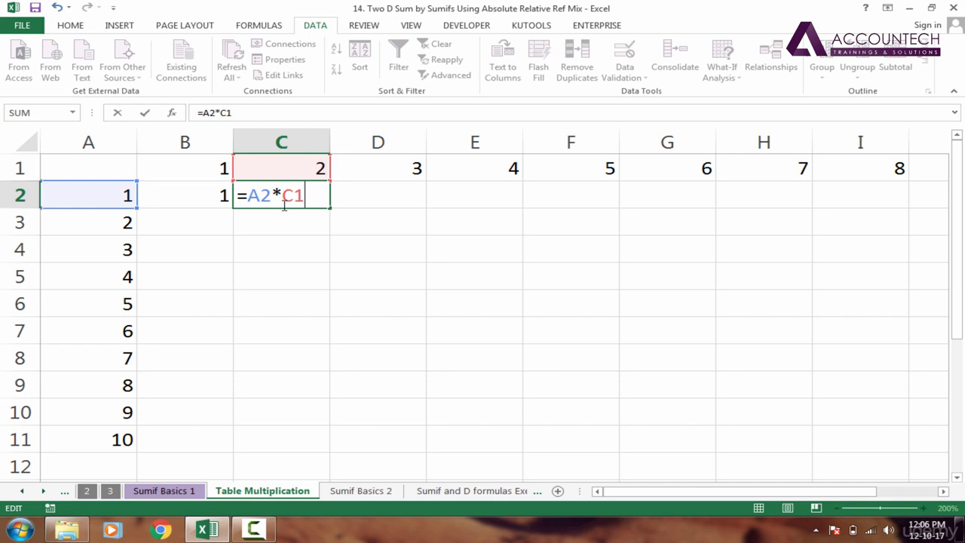
key("Escape")
key("Delete")
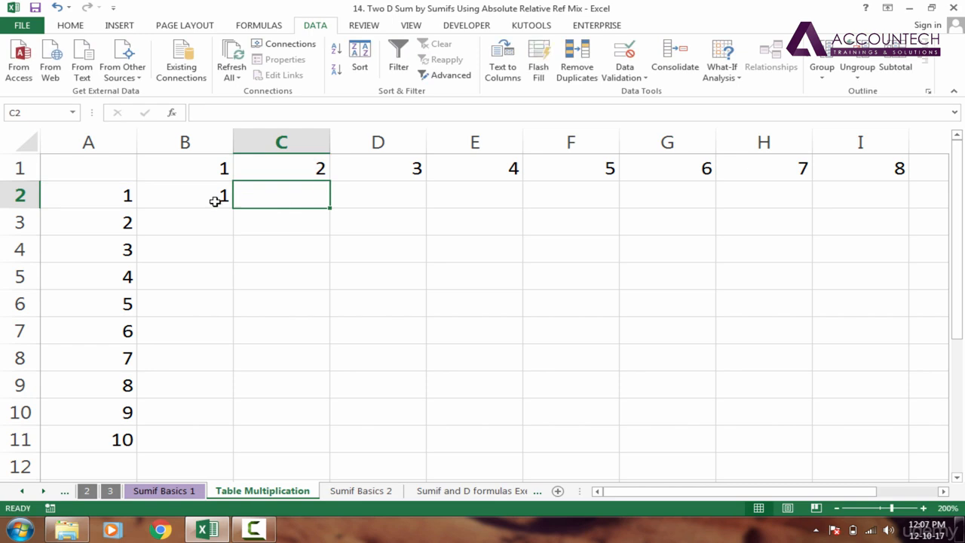
Delete row 2, which holds the row number 1, so the table's rows start at 2.
left_click(200, 202)
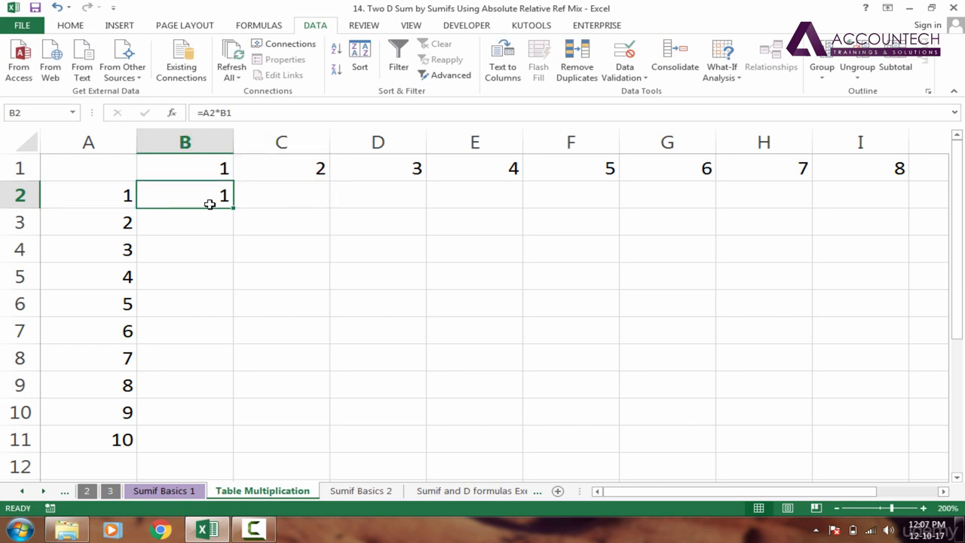
left_click_drag(113, 197, 175, 196)
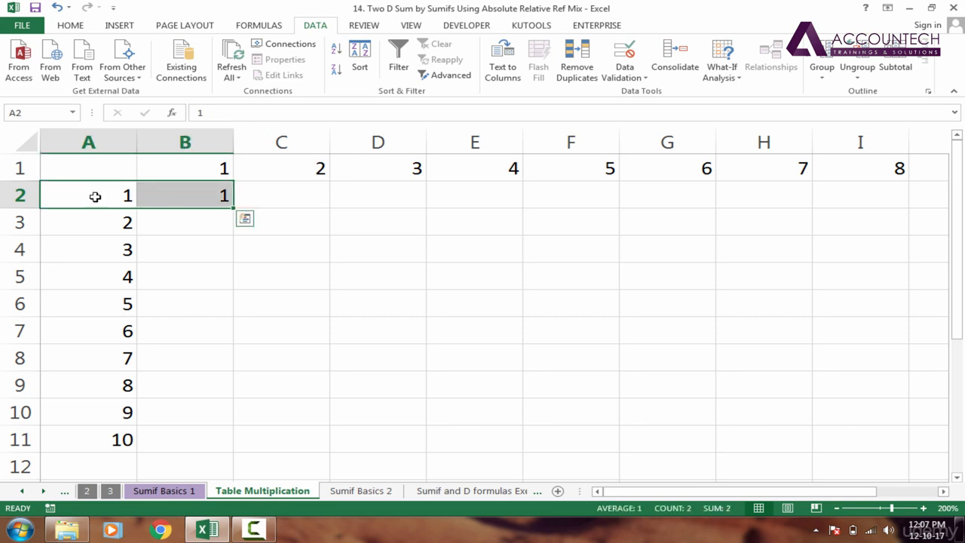
left_click(11, 194)
right_click(11, 194)
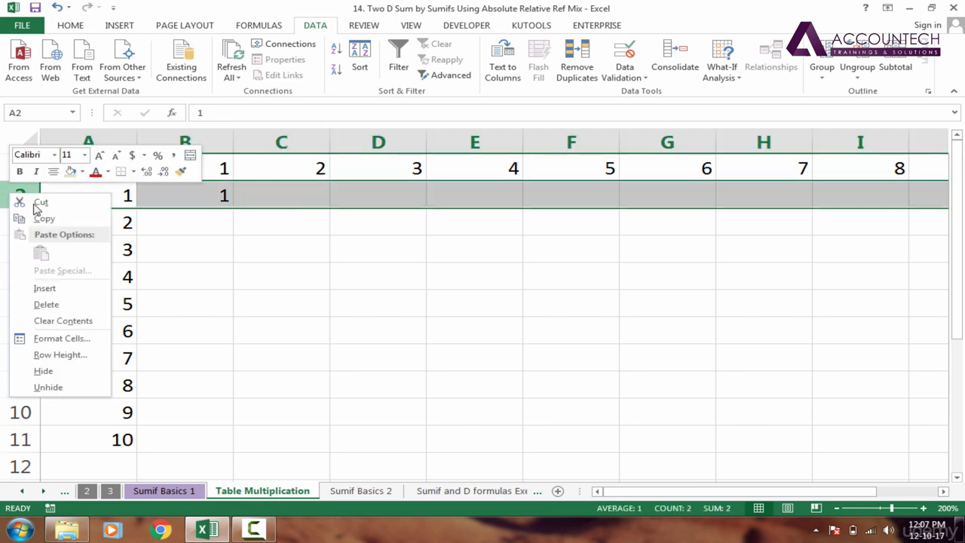
left_click(47, 304)
Enter the formula =A2*B1 in cell B2 for the row number 2.
left_click(218, 198)
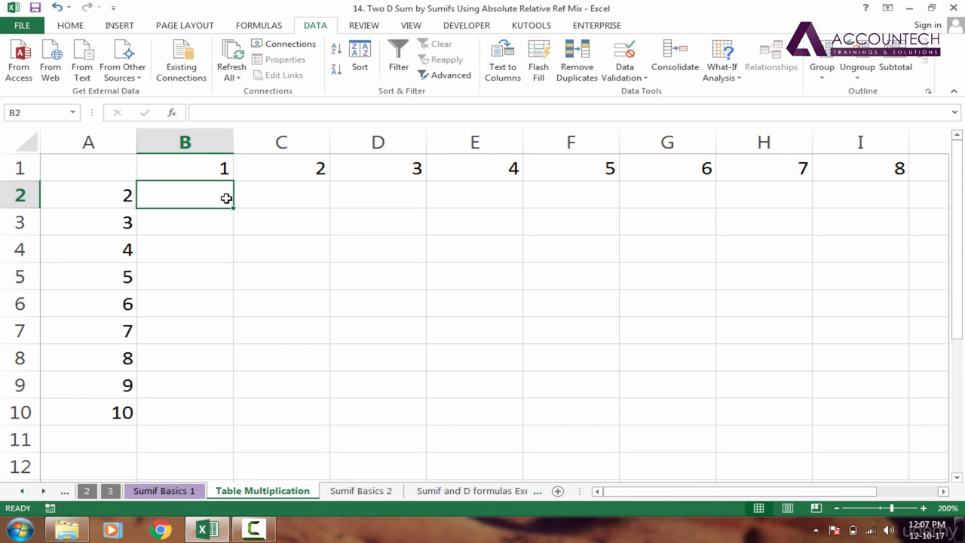
type("=")
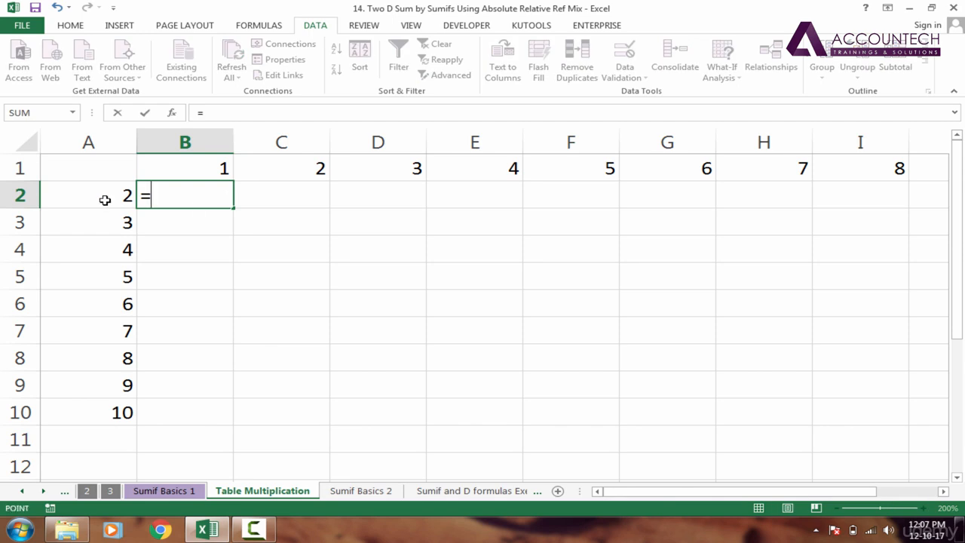
left_click(104, 200)
type("*")
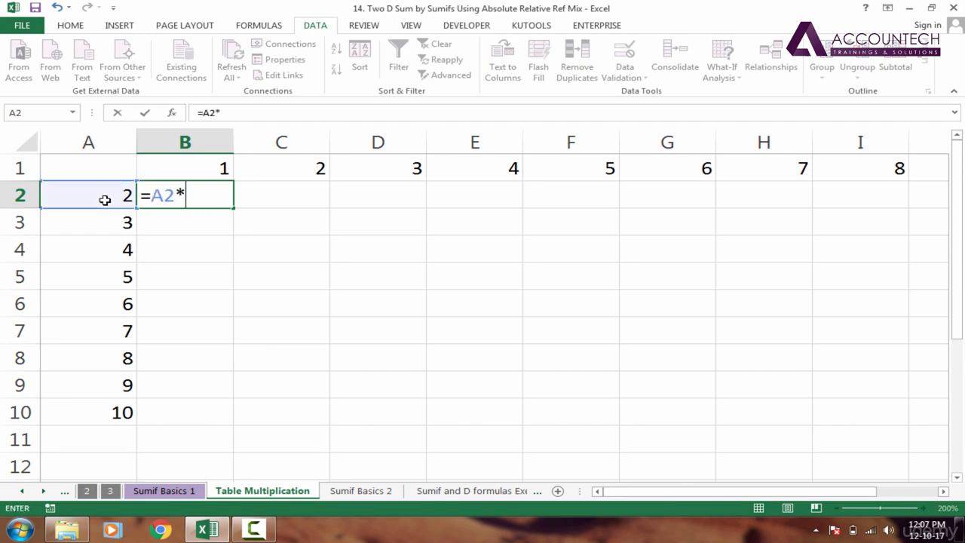
left_click(177, 171)
key("Return")
left_click(218, 199)
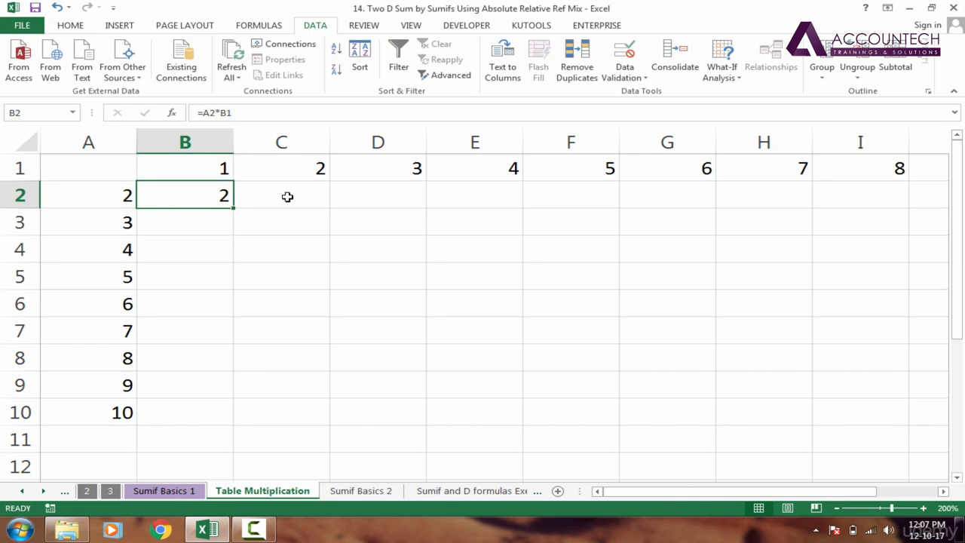
Lock column A in B2's formula by changing the first reference to $A2.
left_click(122, 202)
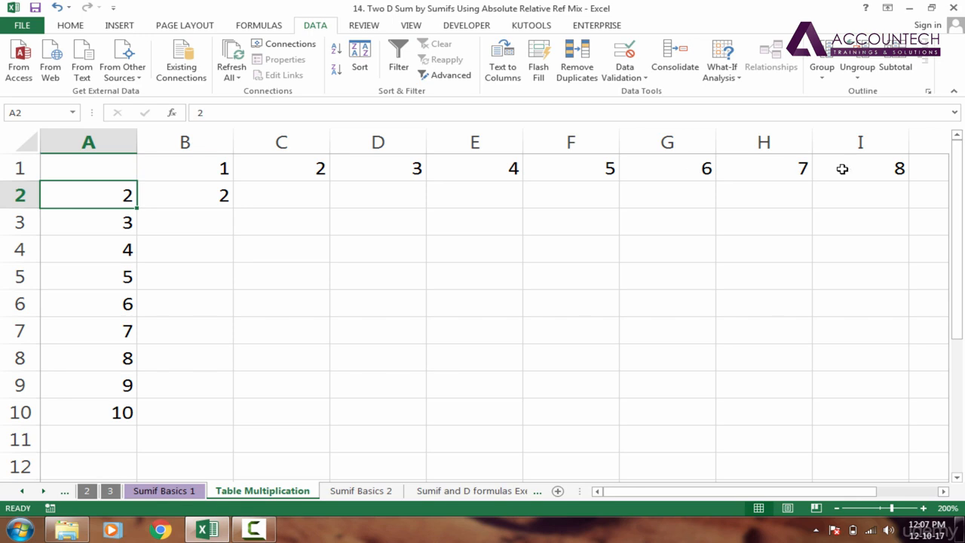
left_click(201, 199)
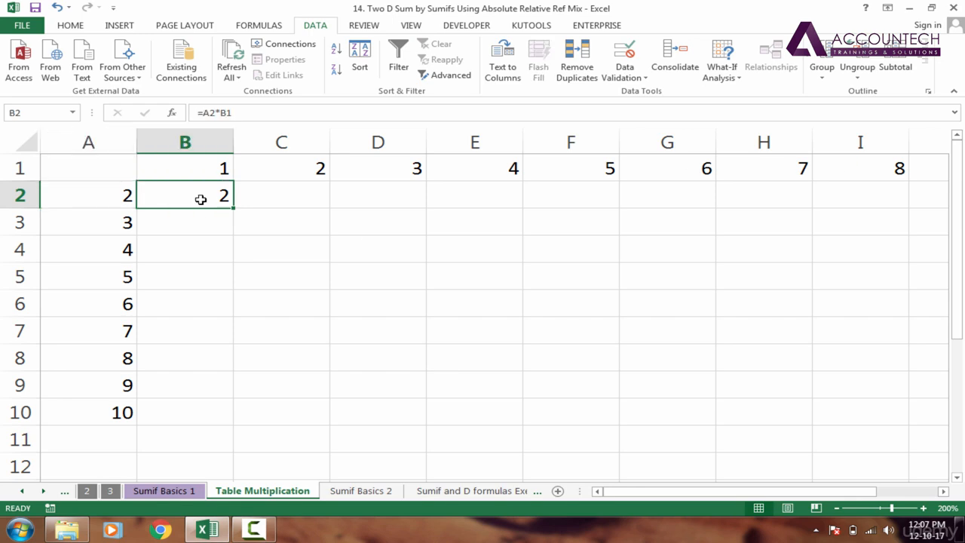
double_click(201, 199)
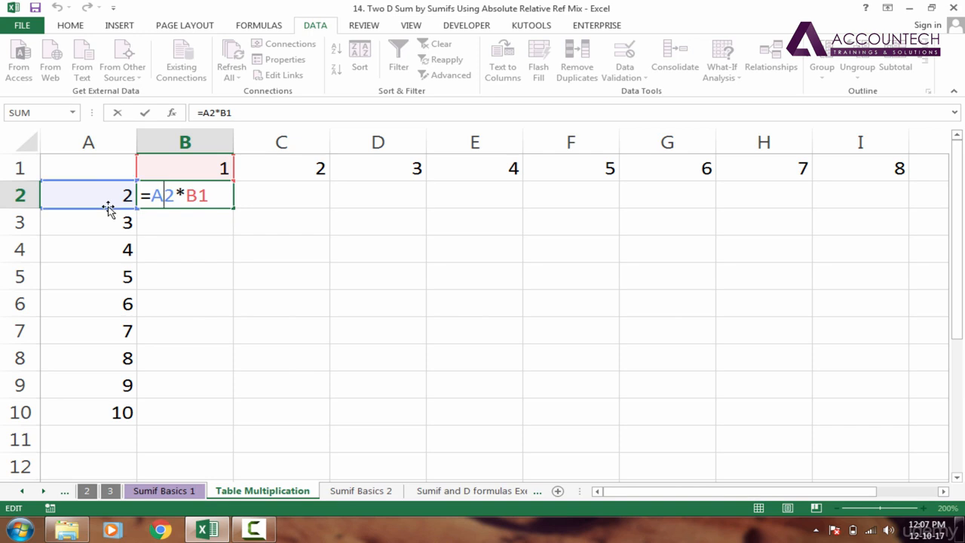
mouse_move(105, 206)
left_mouse_down()
mouse_move(156, 204)
mouse_move(95, 204)
mouse_move(96, 231)
mouse_move(95, 199)
mouse_move(99, 219)
left_mouse_up()
type("$")
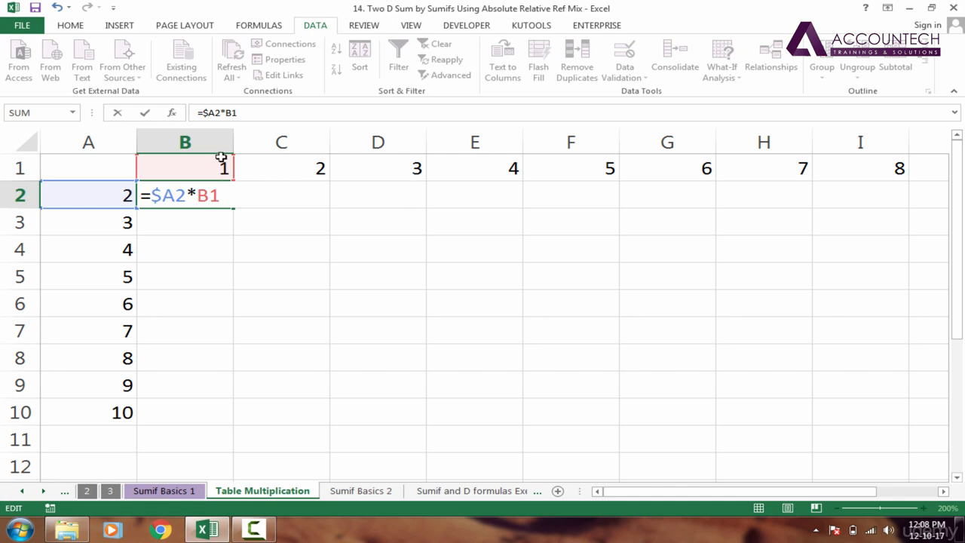
Lock row 1 in B2's second reference so the formula reads =$A2*B$1.
left_click(214, 193)
left_click_drag(235, 170, 232, 178)
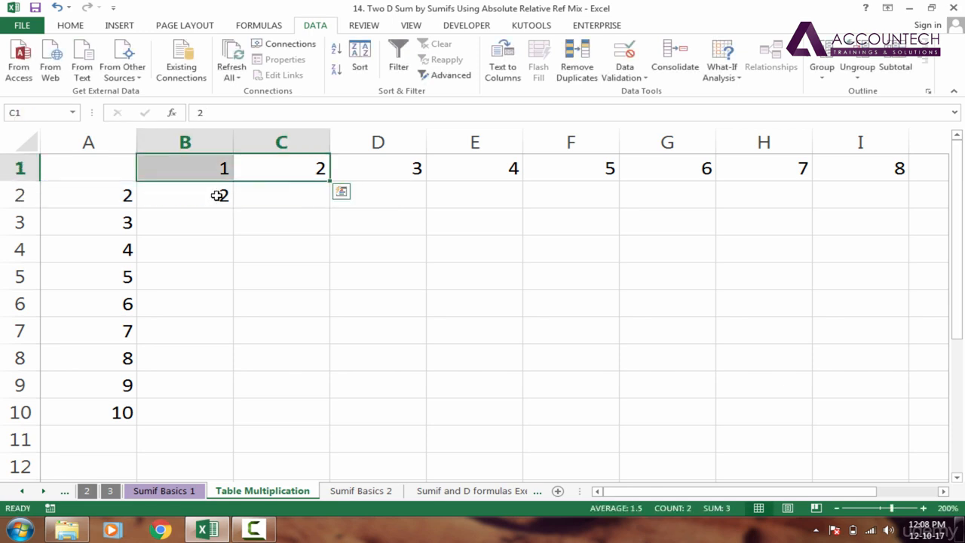
double_click(218, 195)
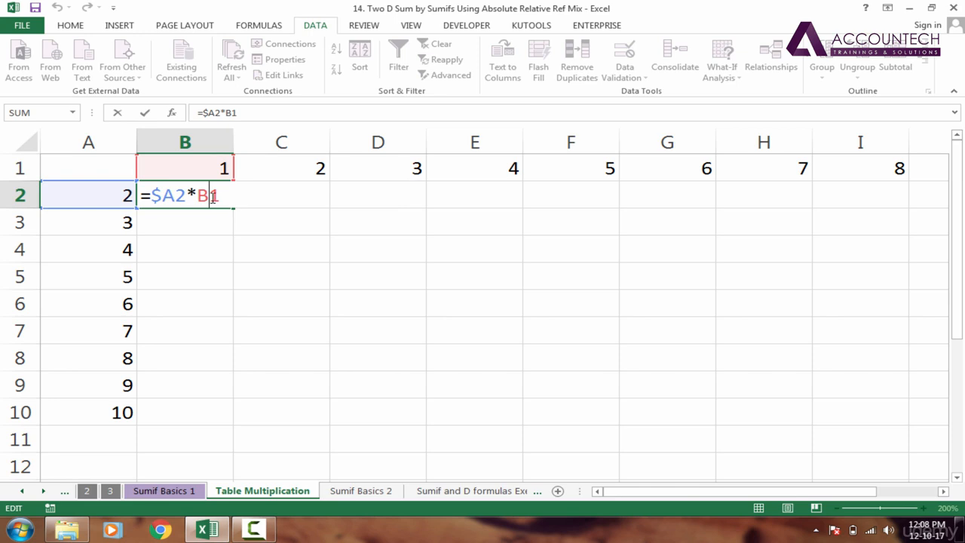
type("$")
key("Return")
left_click(217, 197)
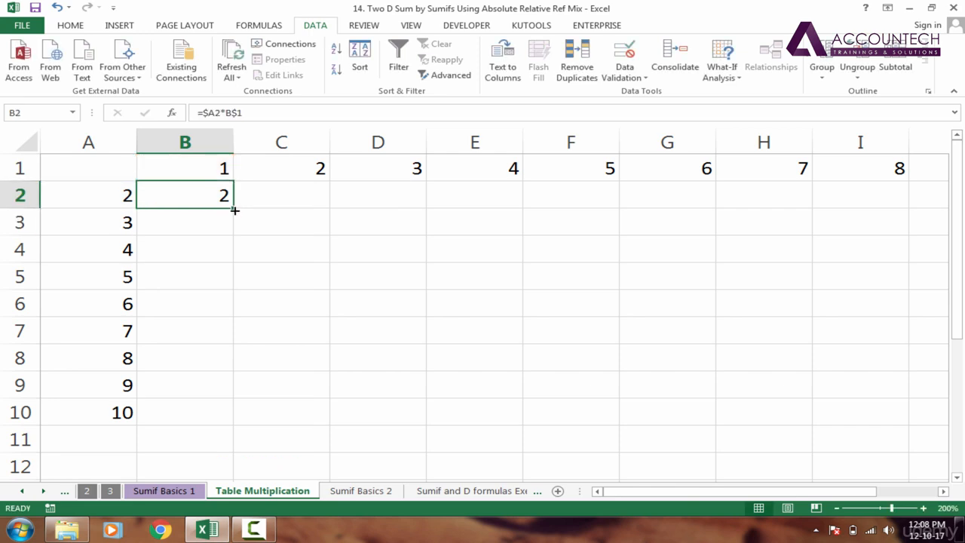
Fill B2's formula across to I2 and down through row 10.
left_click_drag(235, 210, 913, 204)
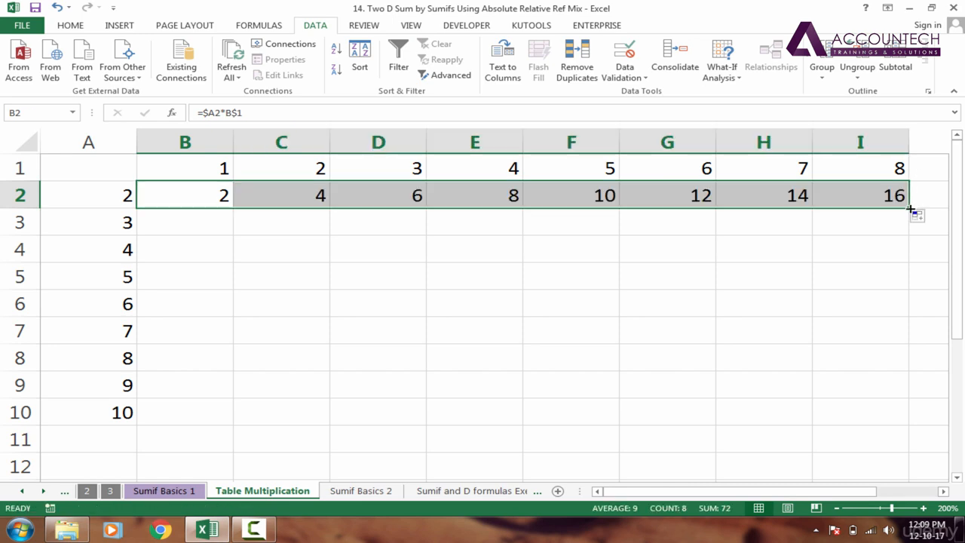
double_click(911, 208)
left_click(515, 307)
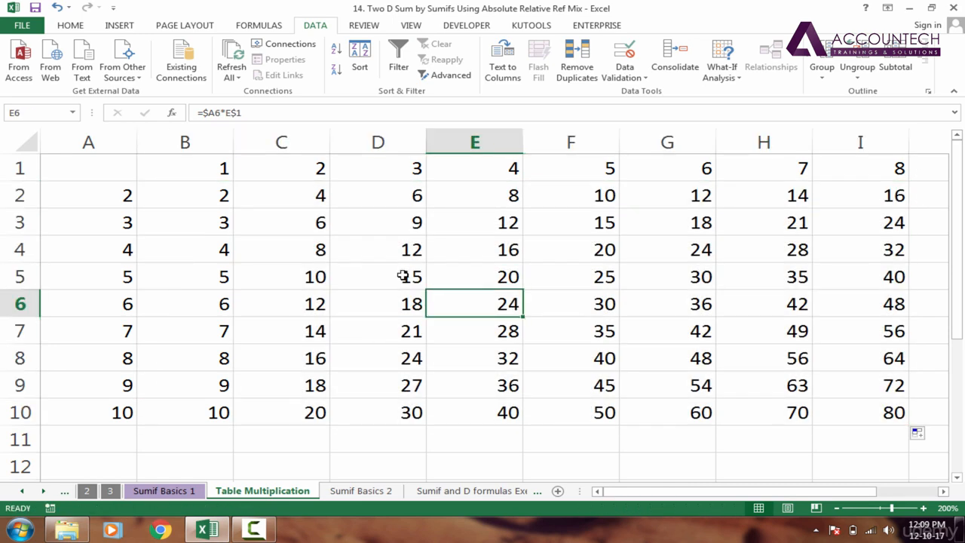
Check cell E5's formula against its row number in A5 and its column header in E1.
left_click(97, 281)
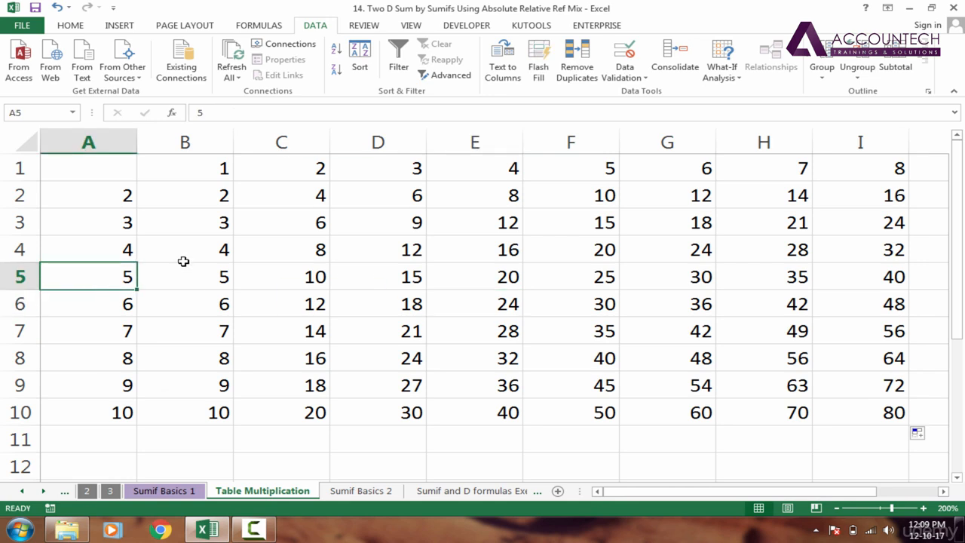
left_click(474, 177)
left_click(483, 284)
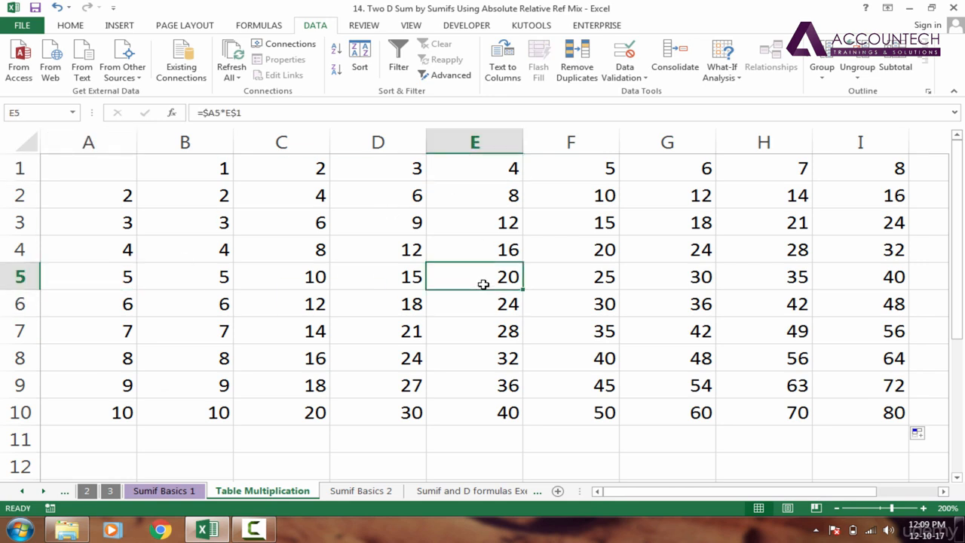
double_click(483, 285)
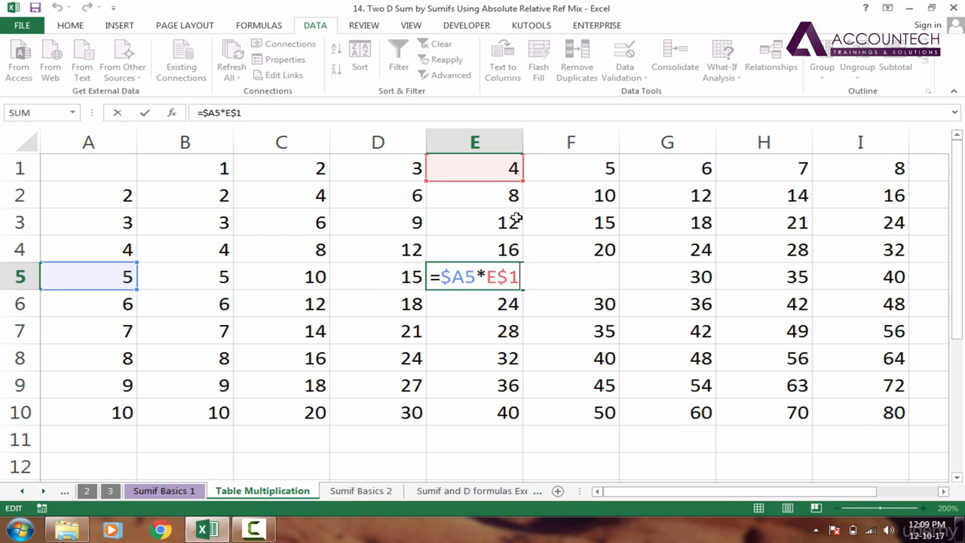
key("ctrl+Return")
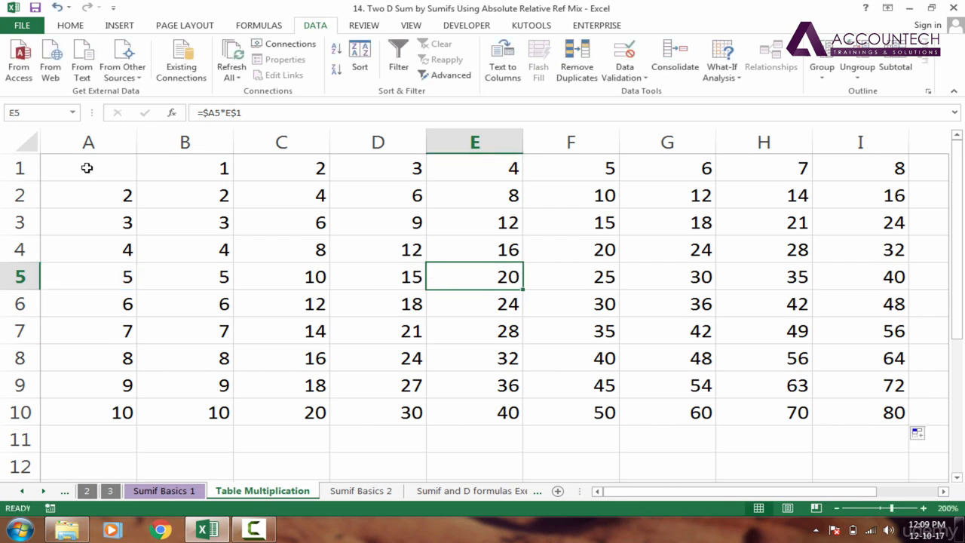
Format header row 1 of the multiplication table with a light green fill and bold text.
left_click(23, 167)
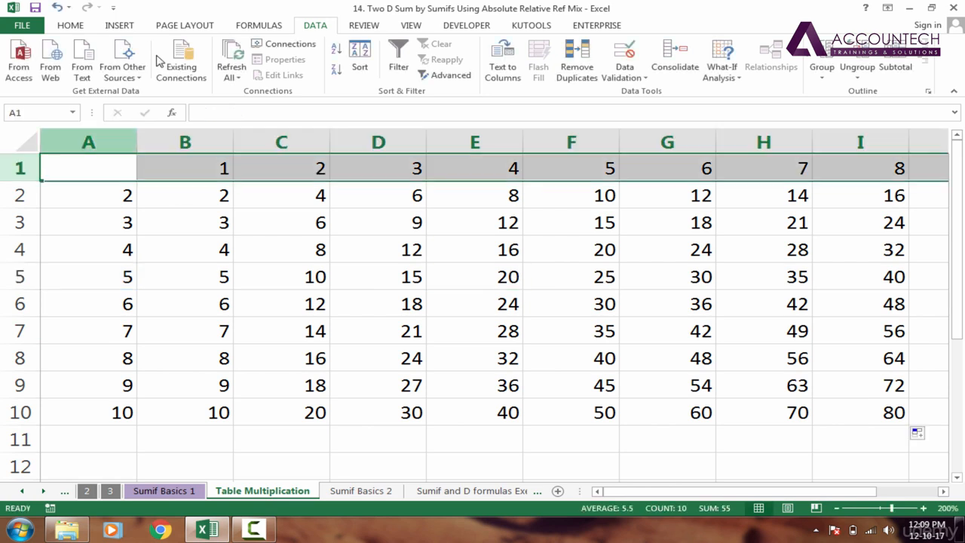
left_click(70, 25)
left_click(174, 69)
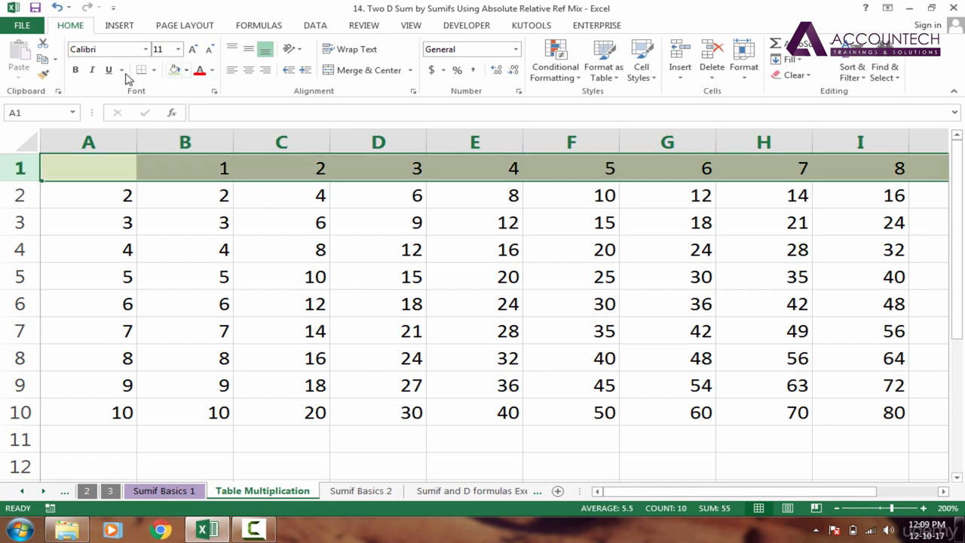
left_click(75, 70)
left_click(173, 279)
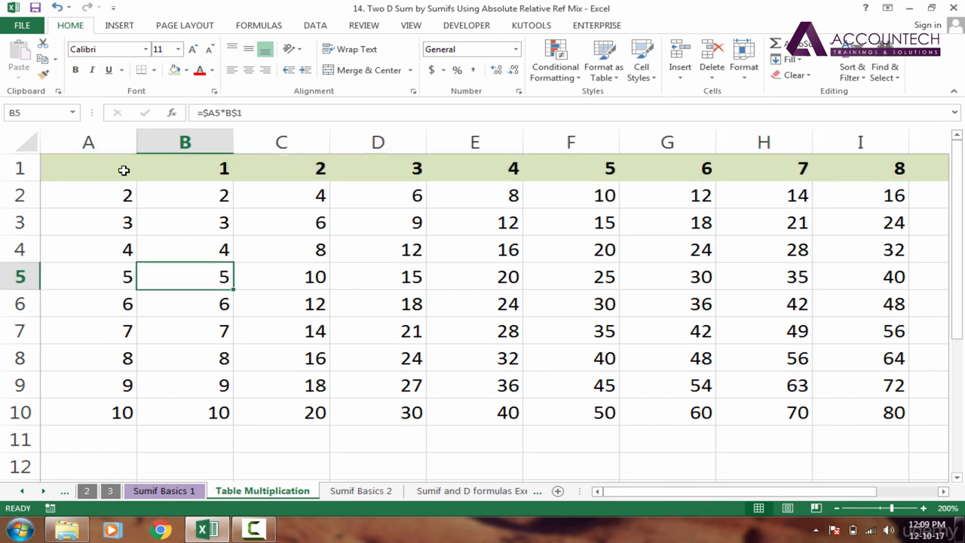
Give column A the same light green fill and make its row numbers bold.
left_click(105, 142)
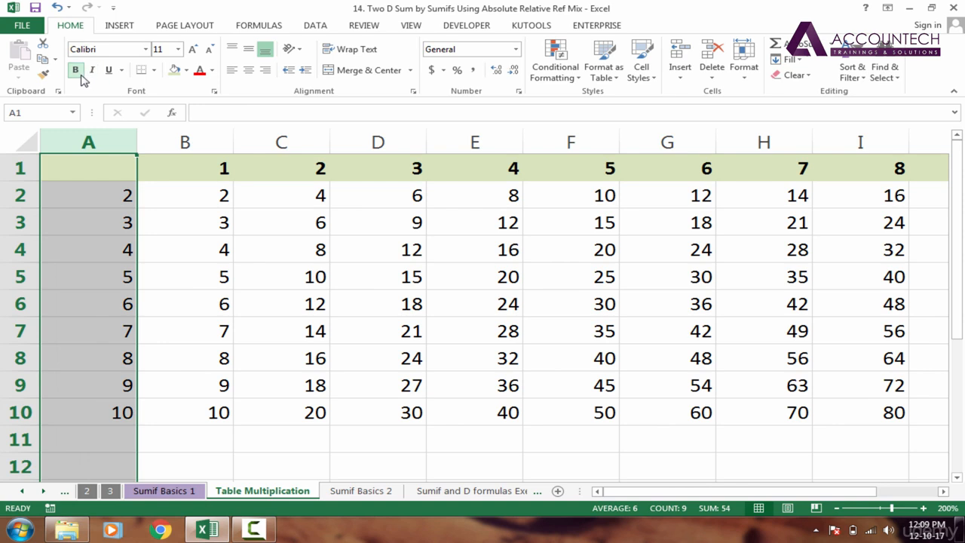
left_click(175, 69)
left_click(192, 245)
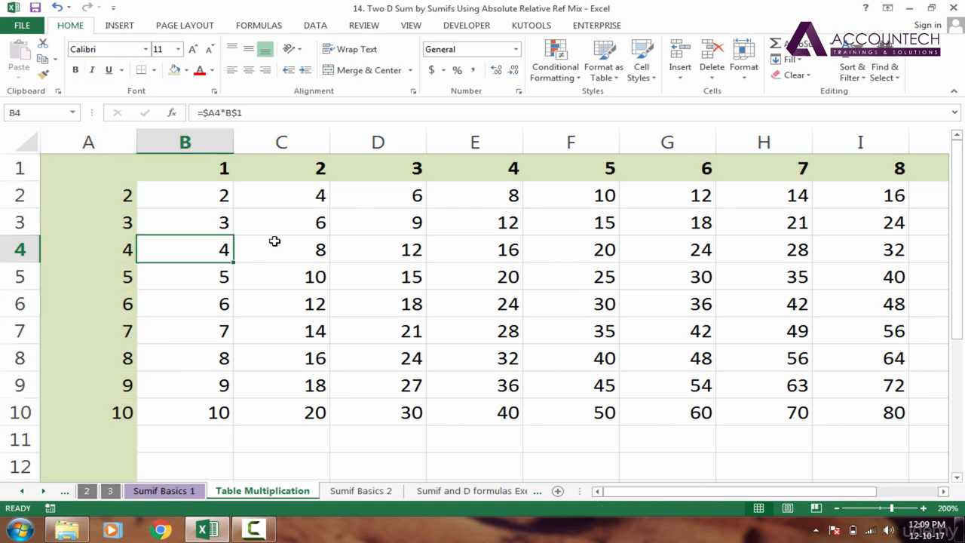
left_click(98, 142)
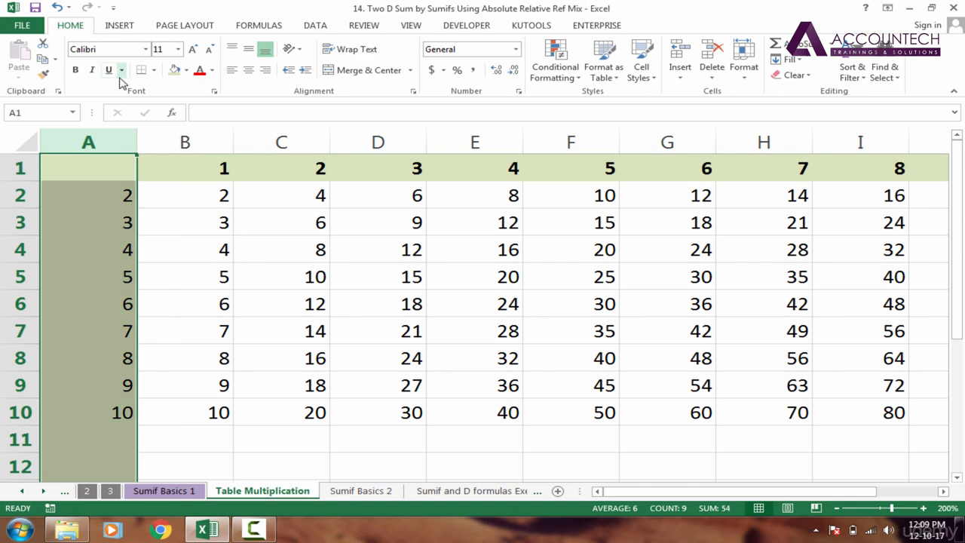
left_click(75, 70)
left_click(268, 245)
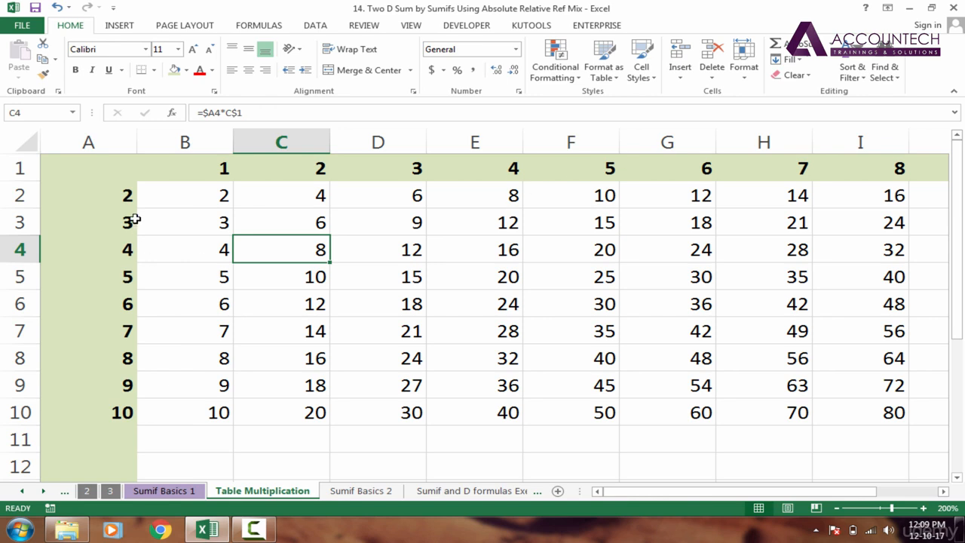
Check the mixed references in the formulas of cells F5, E6, B2 and C2.
left_click(568, 281)
key("F2")
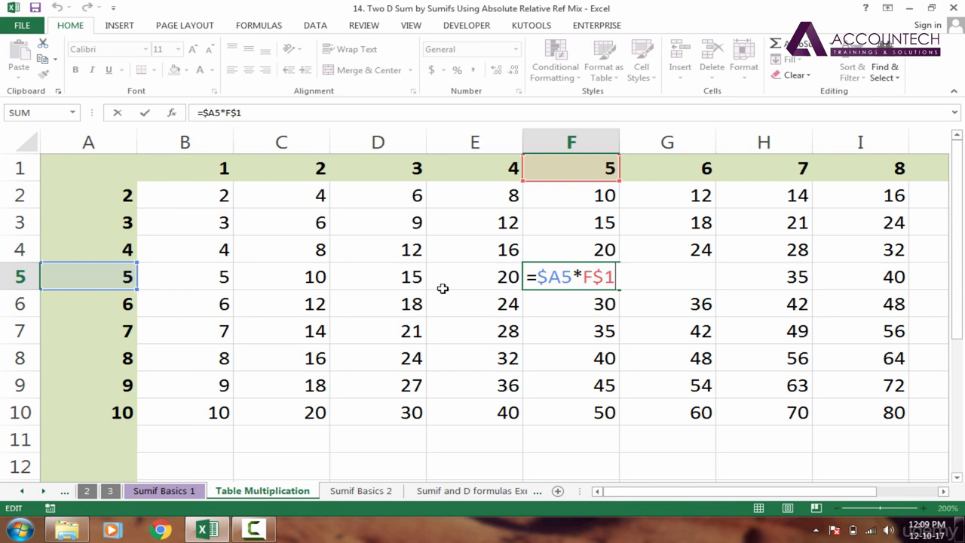
key("Return")
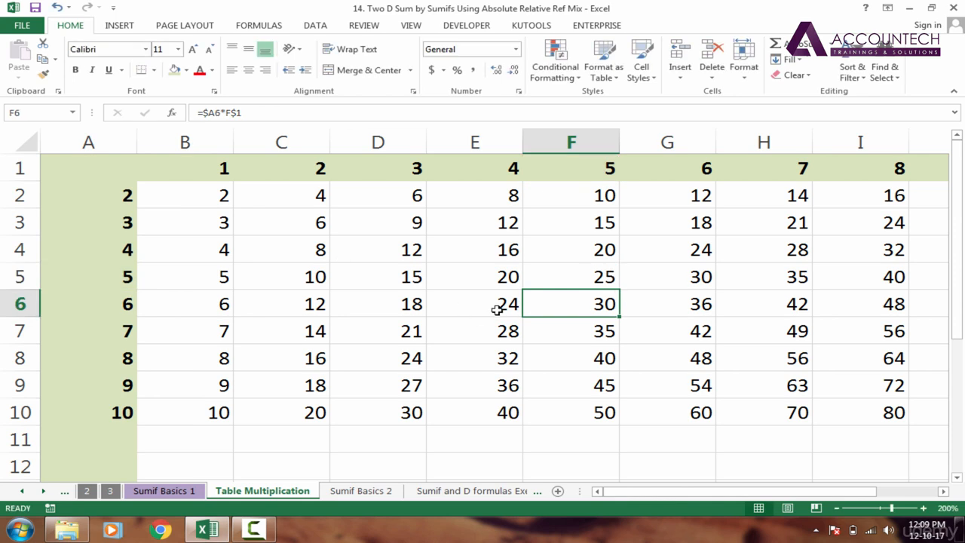
left_click(497, 309)
key("F2")
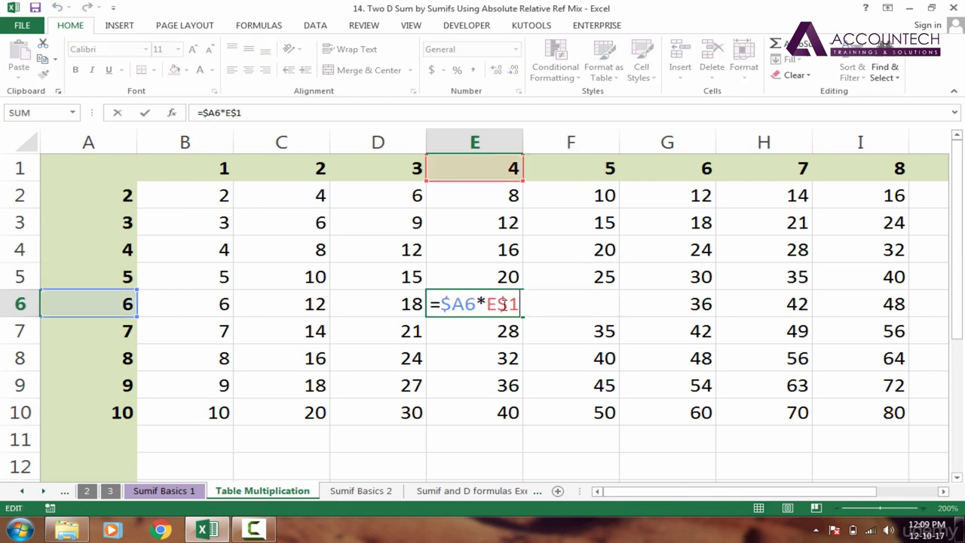
key("Tab")
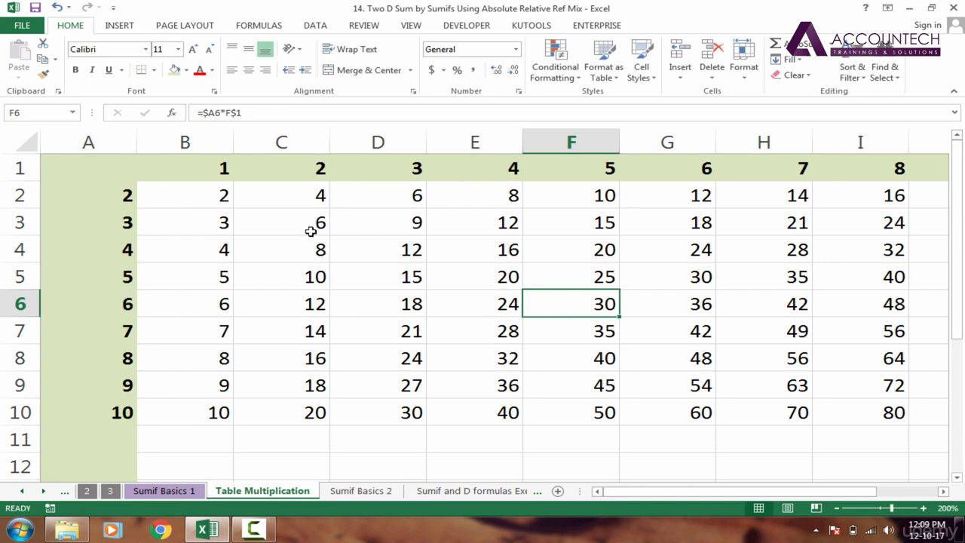
left_click(220, 197)
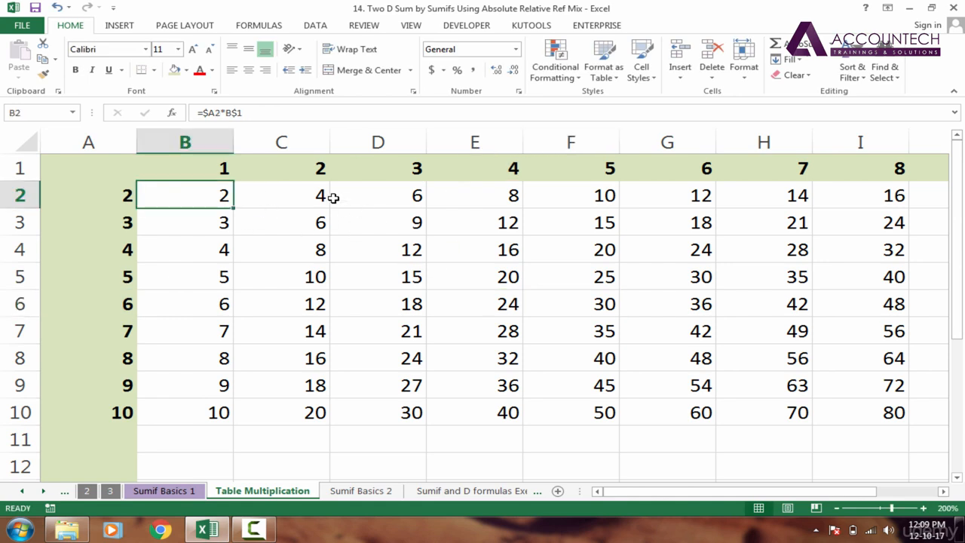
left_click(315, 194)
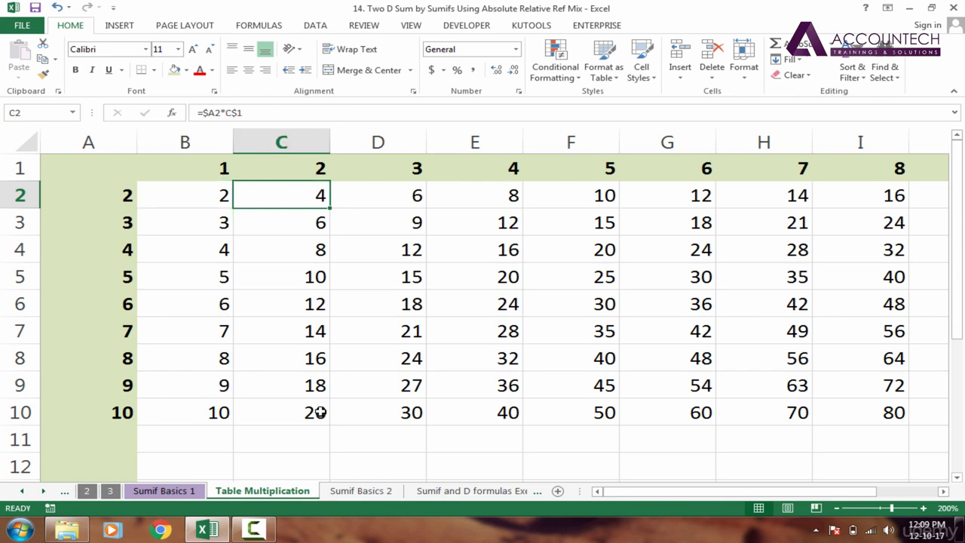
Examine the SUMIFS formula in G18 of the Sumif Basics 1 sheet and compare its mixed references with the Table Multiplication sheet.
left_click(354, 491)
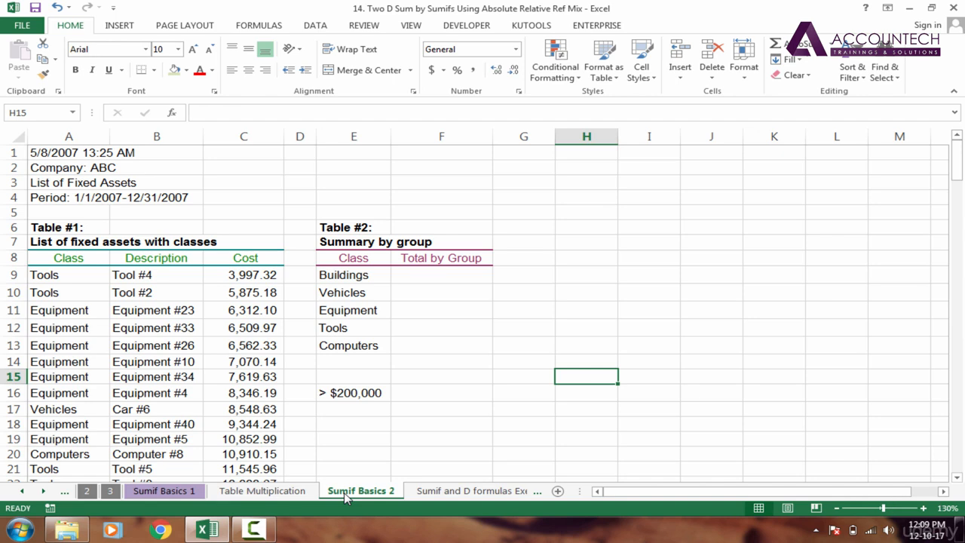
left_click(181, 491)
left_click_drag(534, 378, 487, 365)
left_click(471, 353)
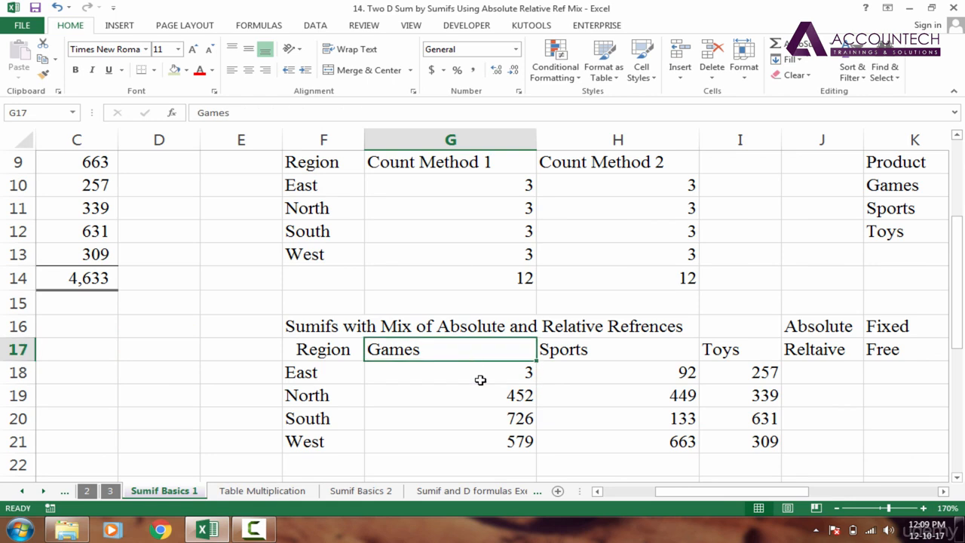
left_click(480, 380)
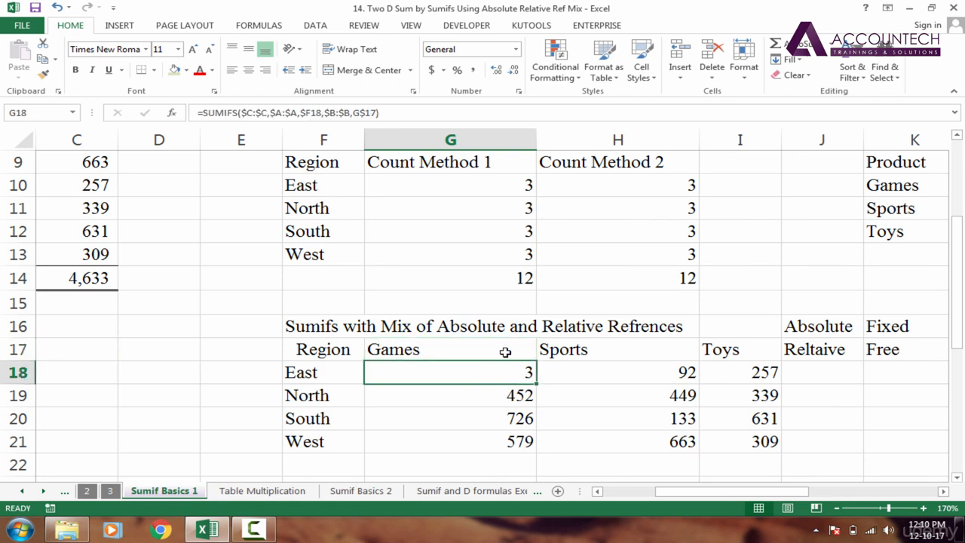
left_click(504, 352)
left_click(505, 377)
left_click(511, 355)
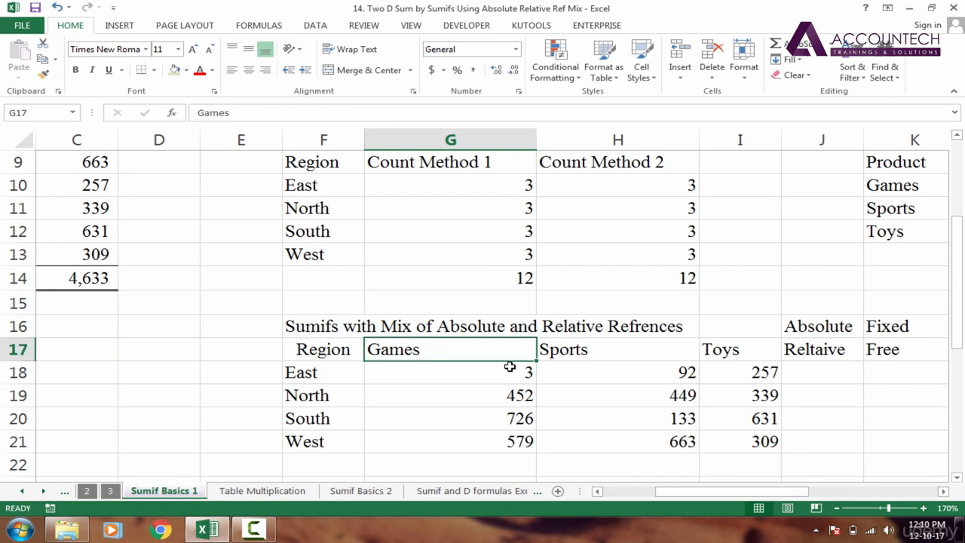
left_click(509, 372)
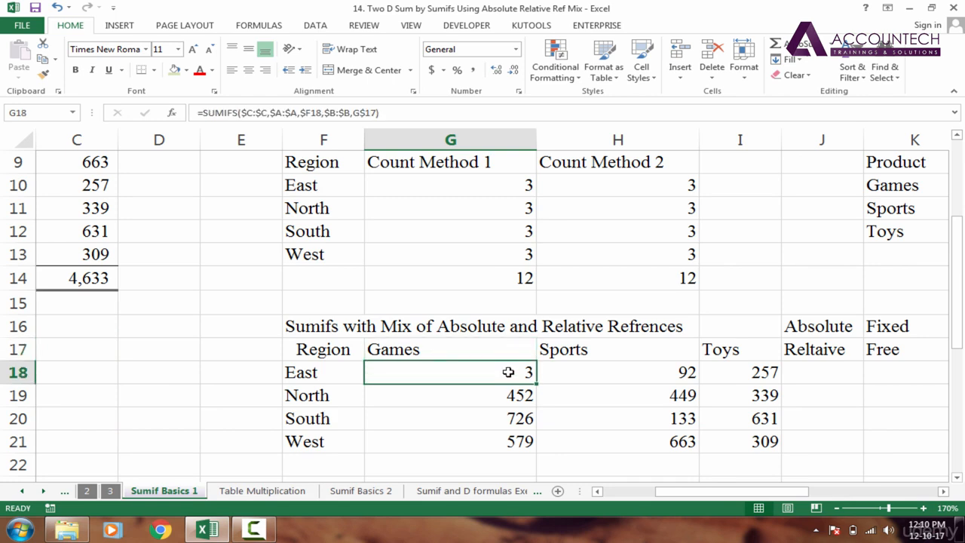
left_click(249, 491)
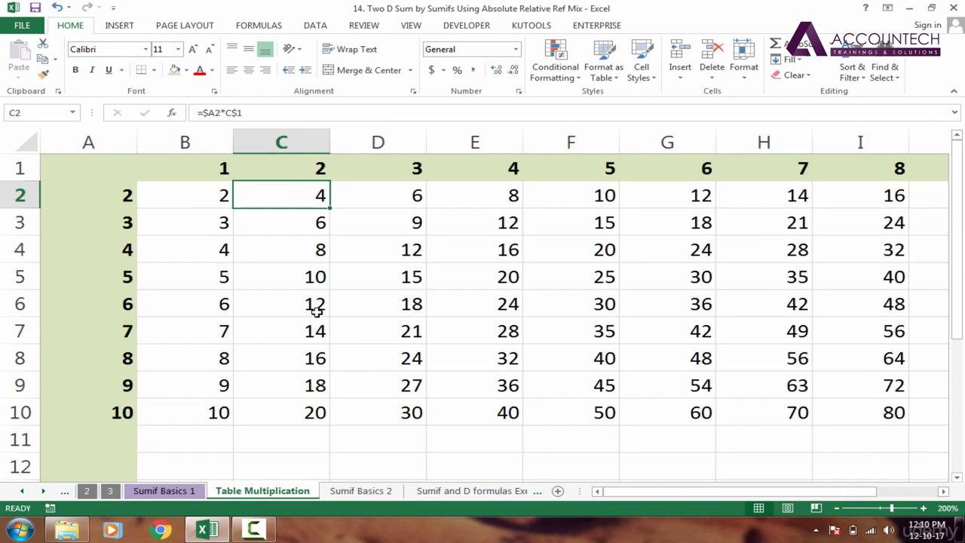
left_click(166, 491)
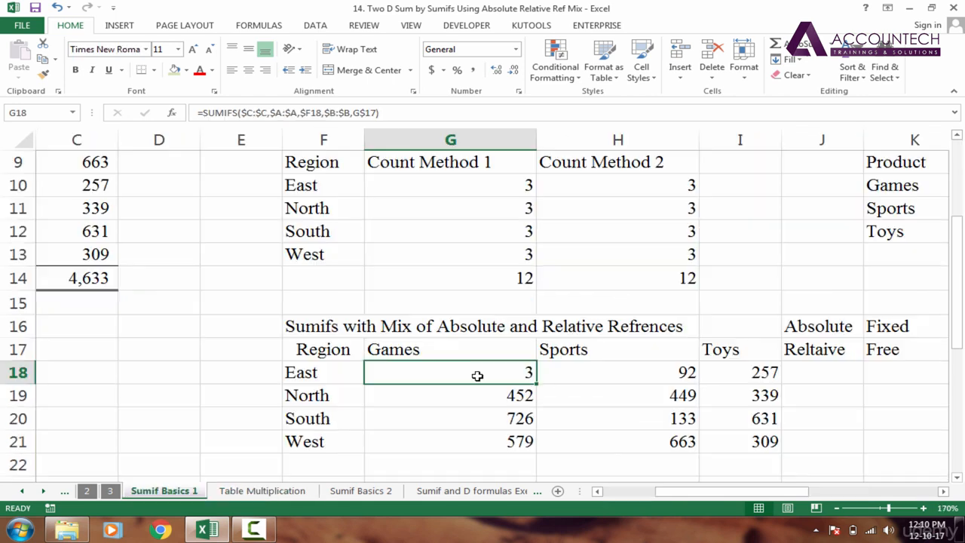
Clear the region-by-product SUMIFS formulas in G18:I21, undo the deletion and reselect G18.
left_click_drag(458, 371, 779, 448)
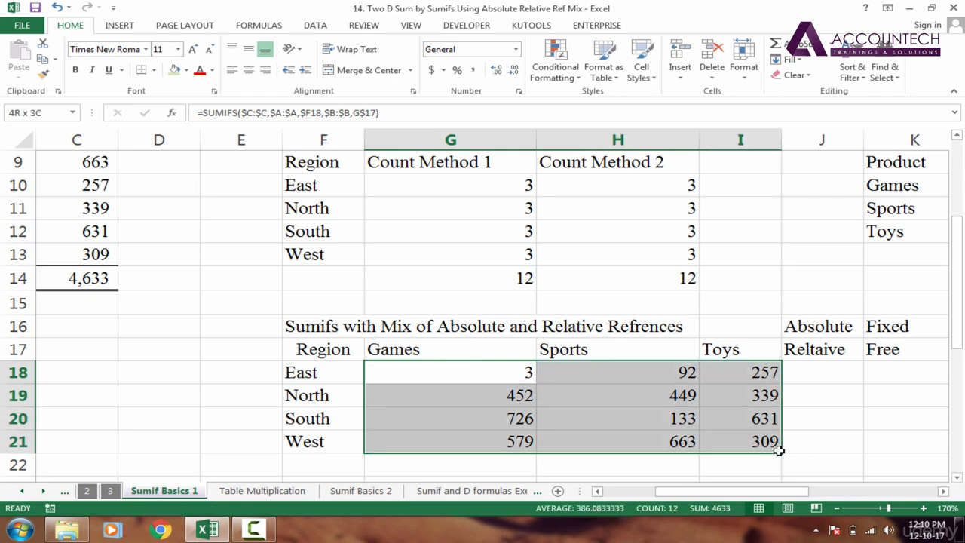
key("Delete")
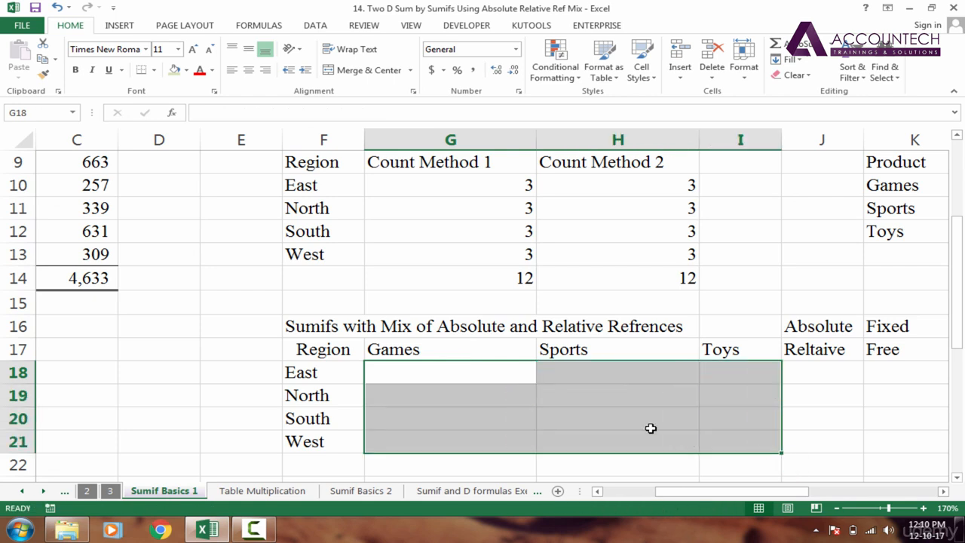
key("ctrl+z")
left_click(502, 373)
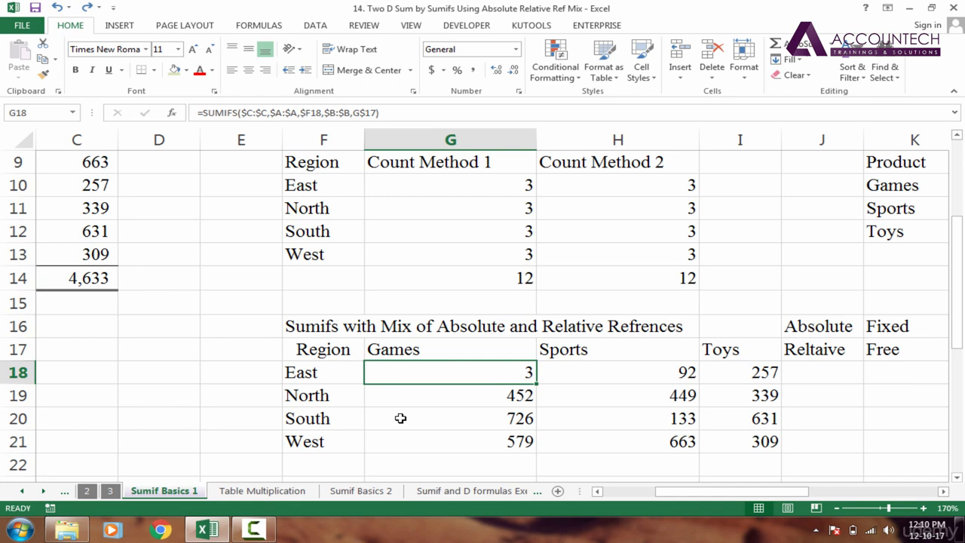